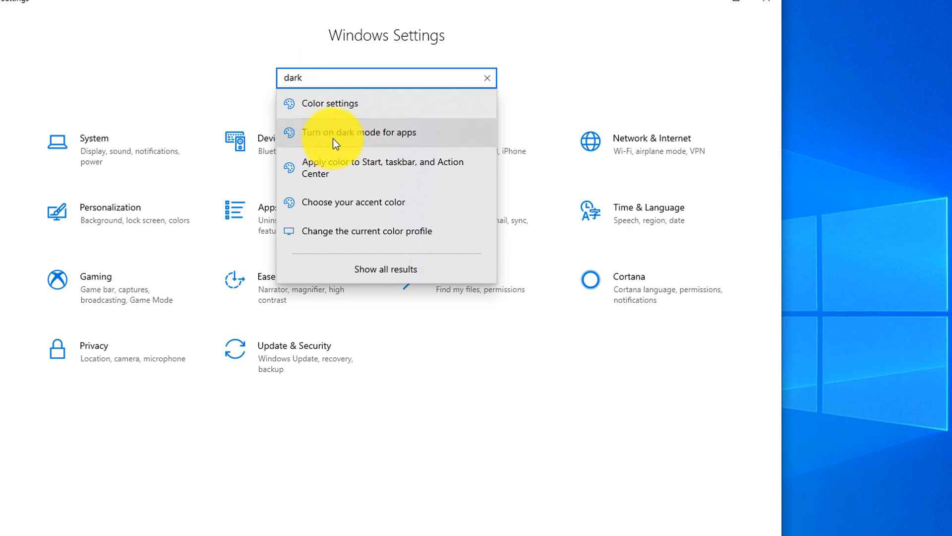
Open the setting for turning on dark mode for apps and choose Dark as the Windows color
{"action": "left_click", "coordinate": [441, 140]}
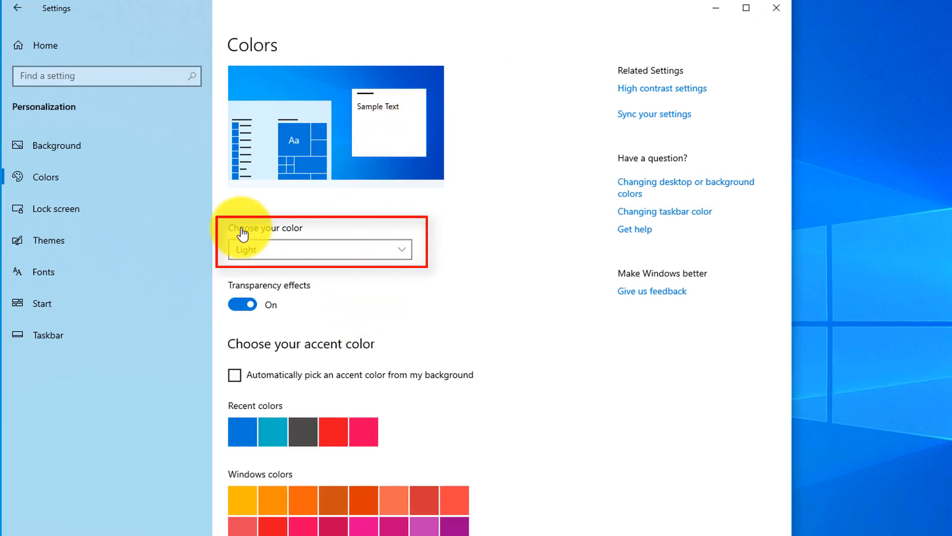
{"action": "left_click", "coordinate": [401, 252]}
{"action": "left_click", "coordinate": [275, 271]}
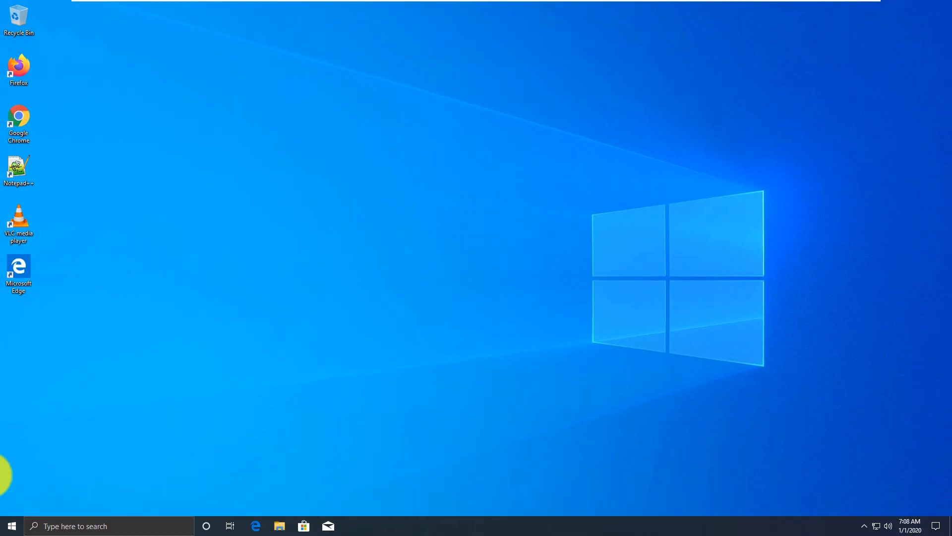
Search Windows for "night" and open the Night light settings
{"action": "left_click", "coordinate": [63, 526]}
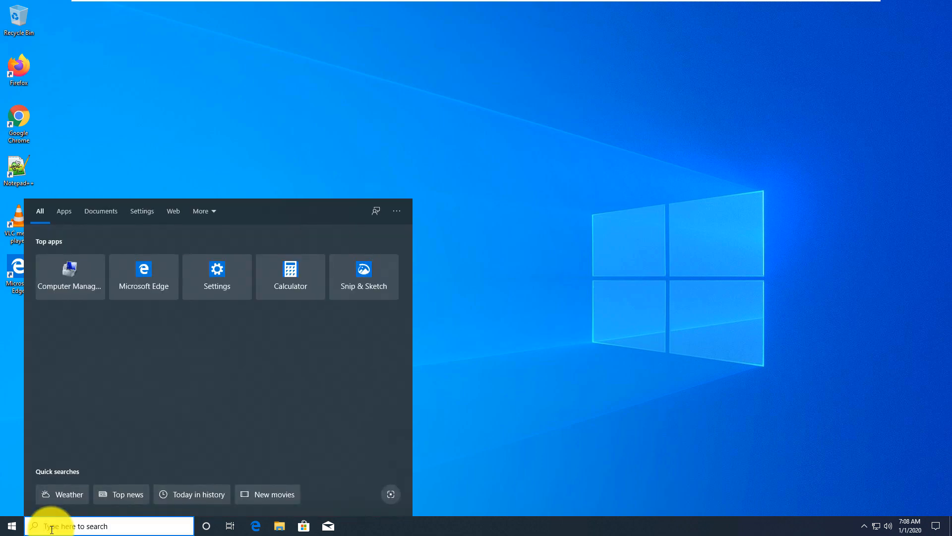
{"action": "type", "text": "night"}
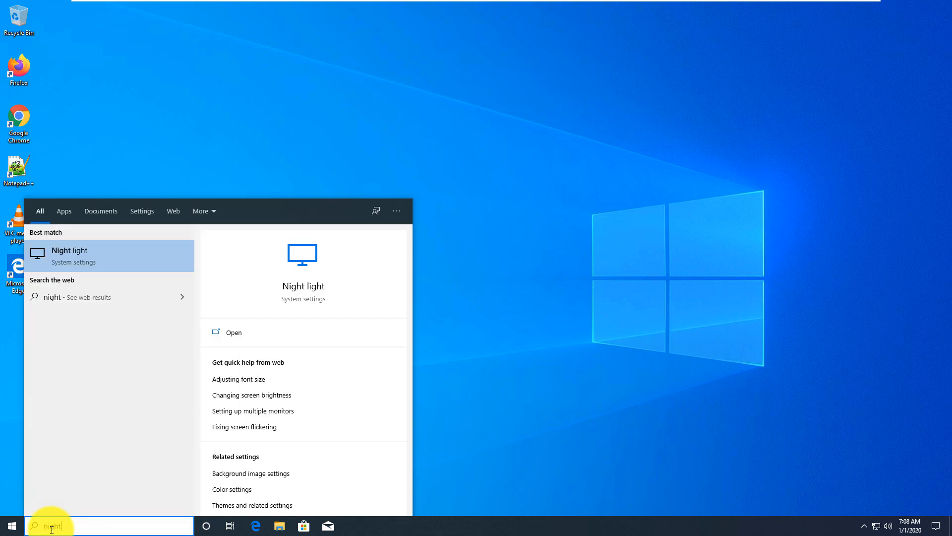
{"action": "left_click", "coordinate": [77, 256]}
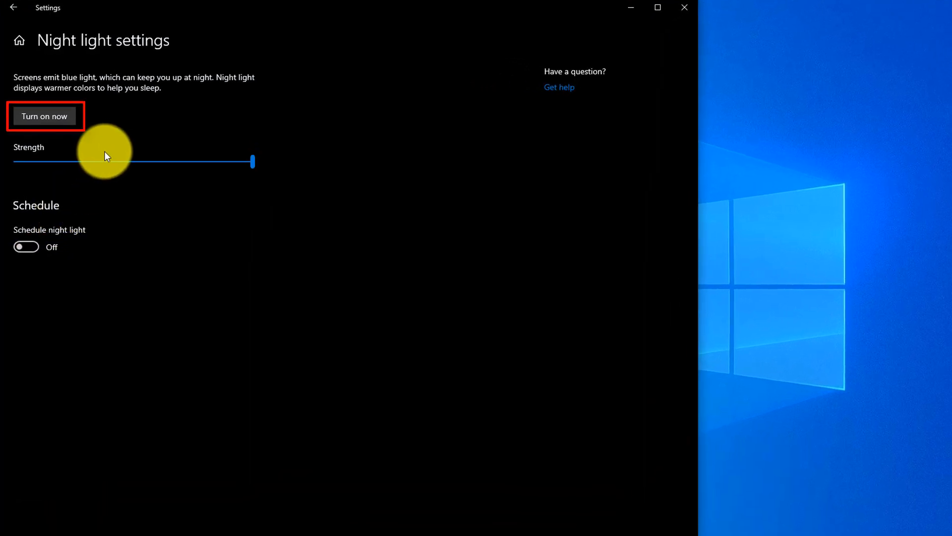
Turn on Night light immediately and set its strength slightly below the middle of the range
{"action": "left_click", "coordinate": [54, 116]}
{"action": "left_click_drag", "start_coordinate": [251, 162], "coordinate": [122, 168]}
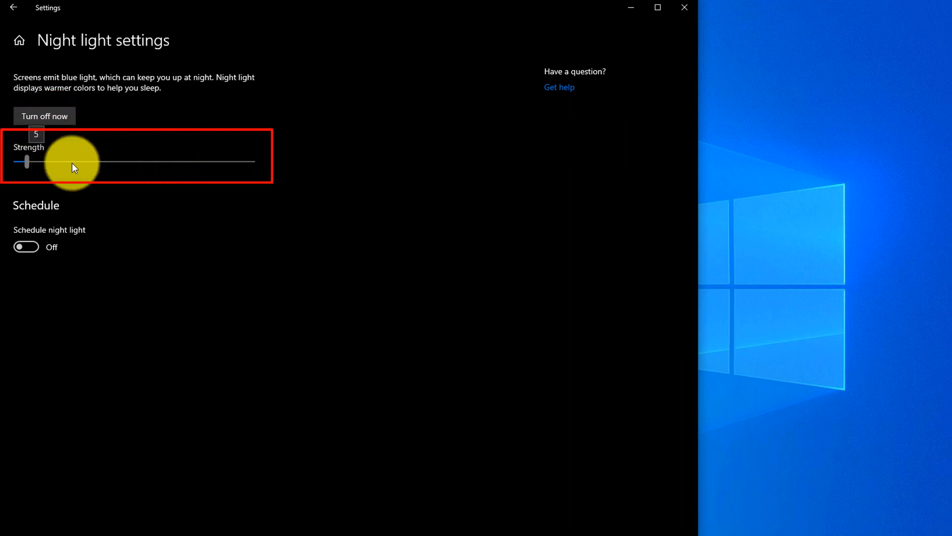
{"action": "left_click_drag", "start_coordinate": [65, 169], "coordinate": [129, 164]}
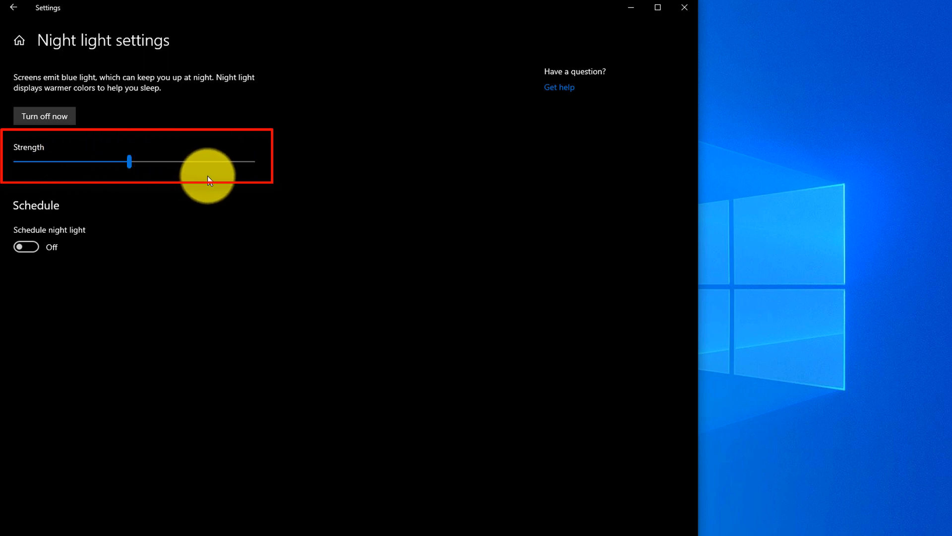
{"action": "mouse_move", "coordinate": [130, 162]}
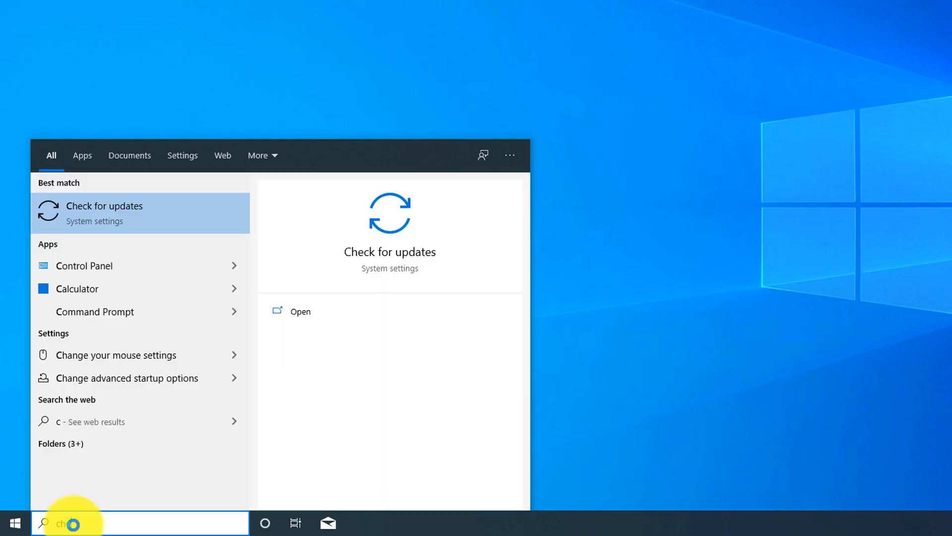
Find Windows Update by searching for "check for update" and restart the computer to finish installing the pending updates
{"action": "type", "text": "heck for update"}
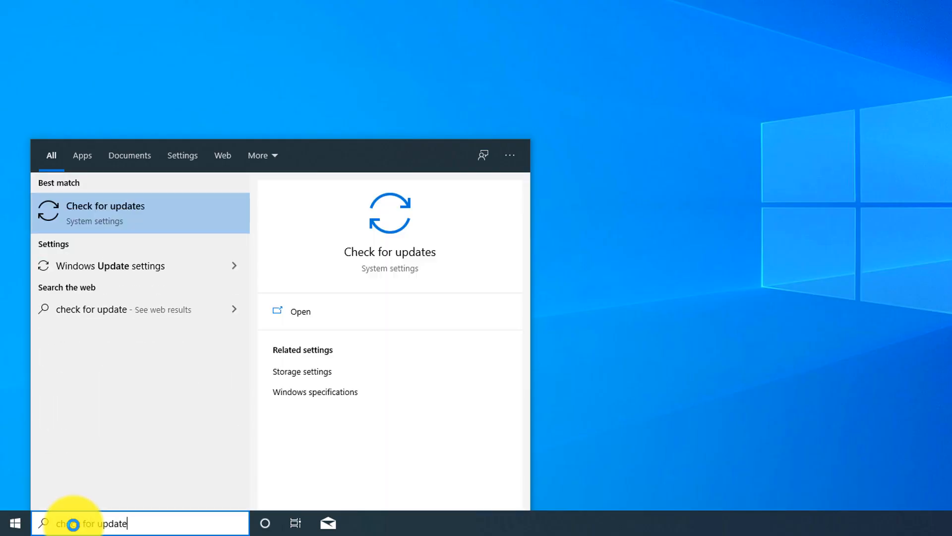
{"action": "key", "text": "Return"}
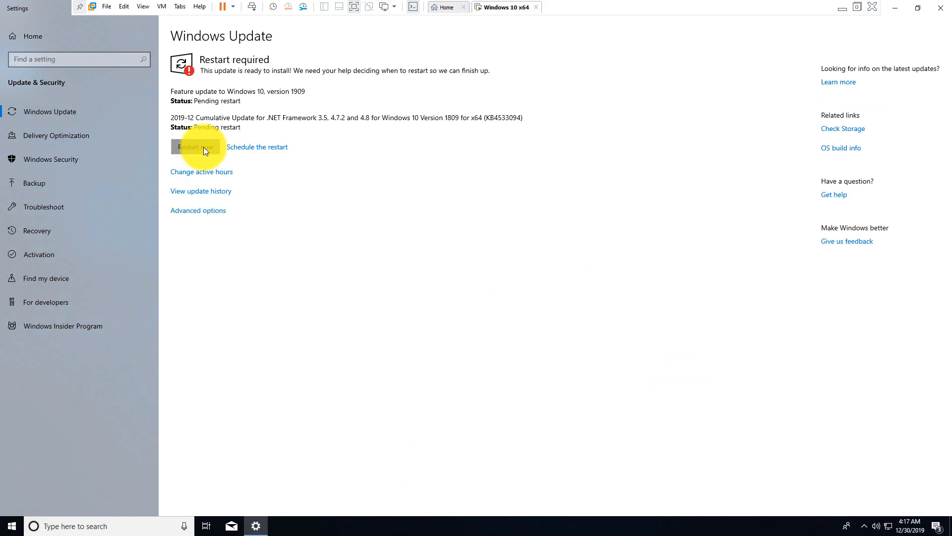
{"action": "left_click", "coordinate": [204, 146]}
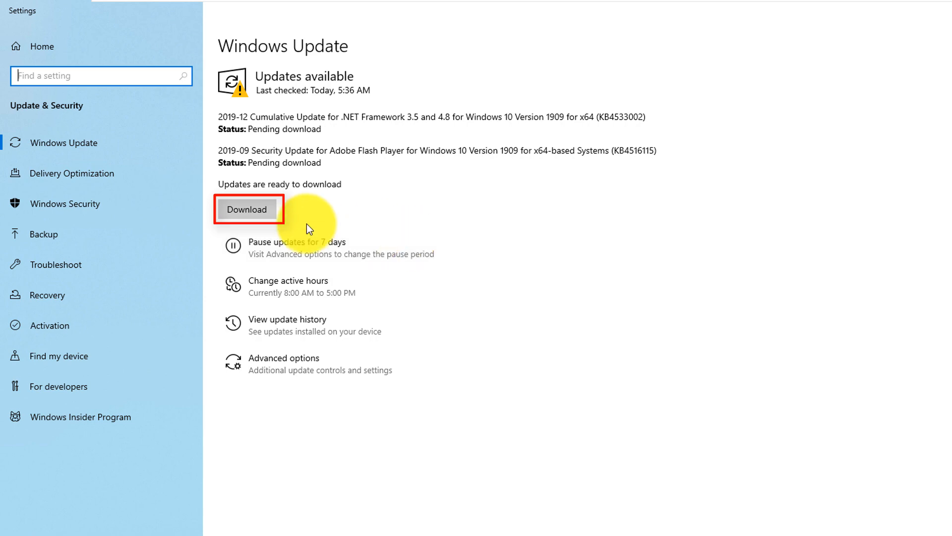
Download the available Windows updates and view the dates offered for pausing updates in the advanced options
{"action": "left_click", "coordinate": [257, 209]}
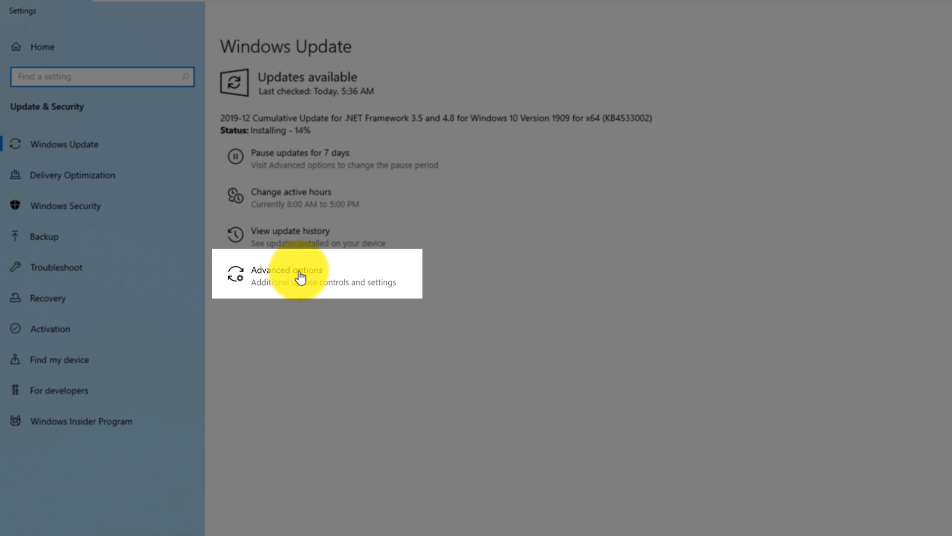
{"action": "left_click", "coordinate": [301, 276]}
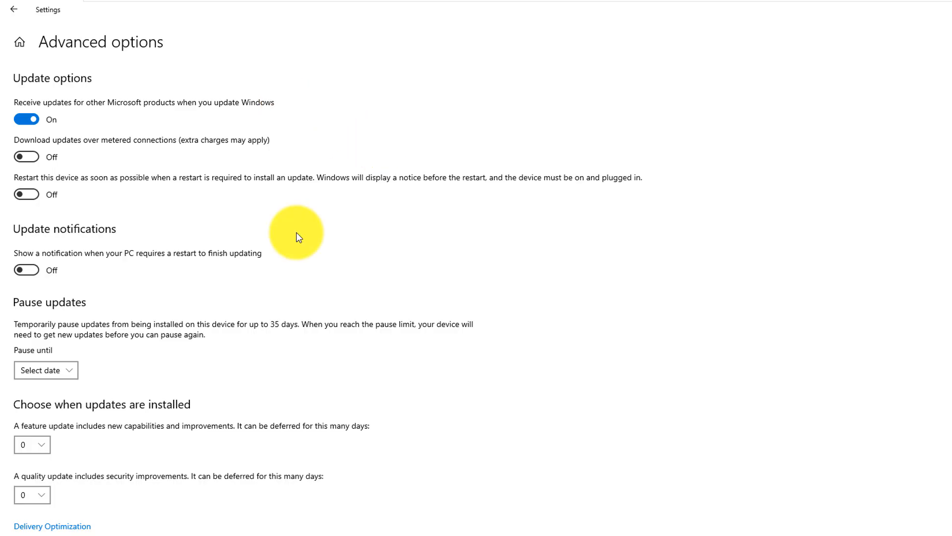
{"action": "left_click", "coordinate": [73, 368]}
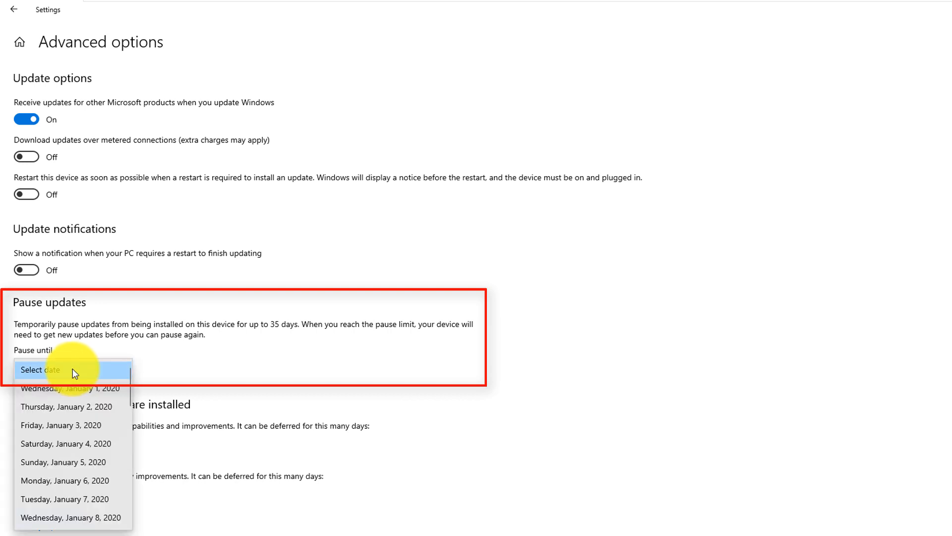
{"action": "left_click", "coordinate": [171, 371]}
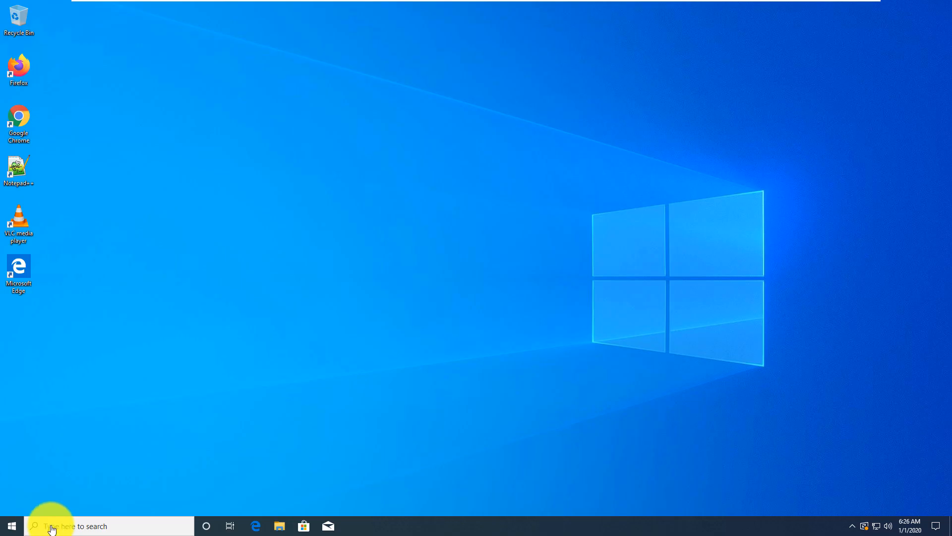
Open Computer Management, display the local Users folder and widen its Name column
{"action": "left_click", "coordinate": [58, 525]}
{"action": "type", "text": "compute"}
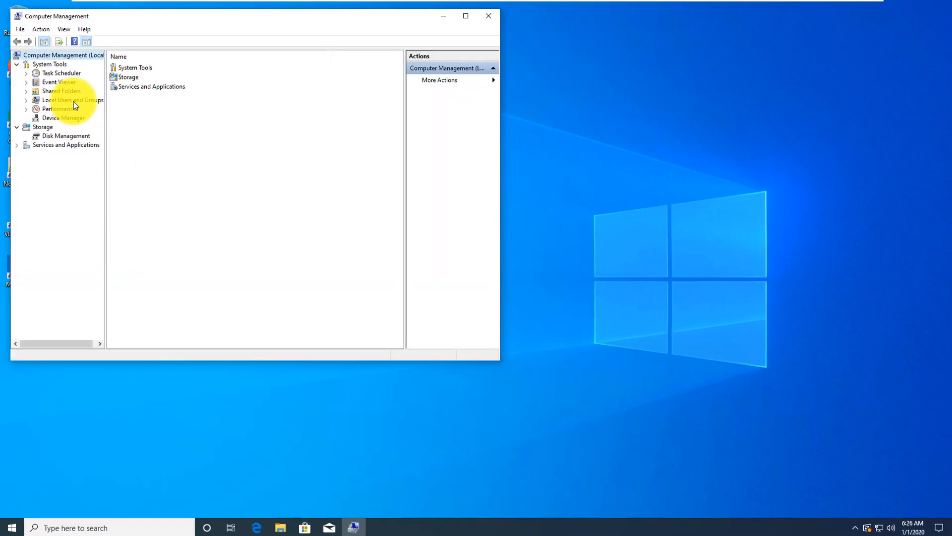
{"action": "left_click", "coordinate": [73, 100]}
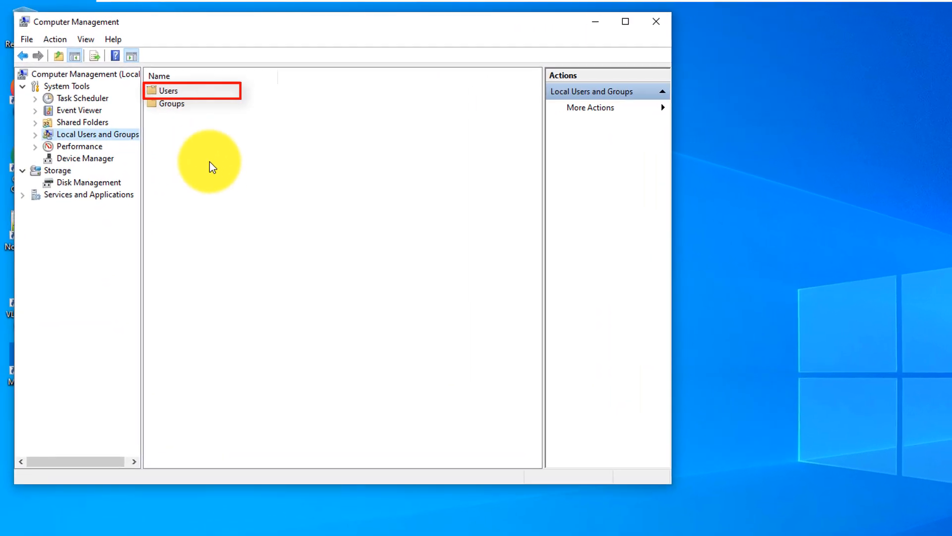
{"action": "double_click", "coordinate": [161, 87]}
{"action": "left_click_drag", "start_coordinate": [214, 79], "coordinate": [258, 80]}
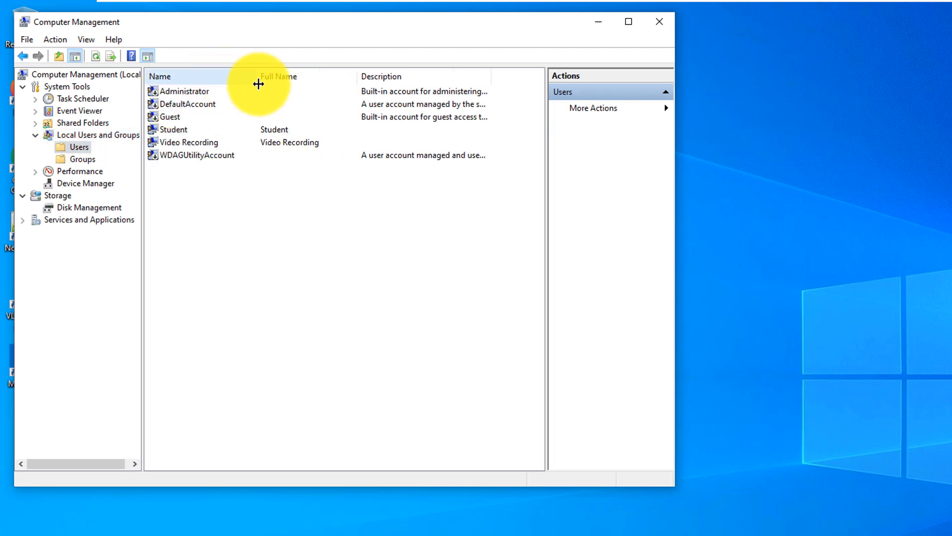
Start a new local user named Backup Admin 98, with no required password change at next logon and Password never expires enabled
{"action": "right_click", "coordinate": [185, 183]}
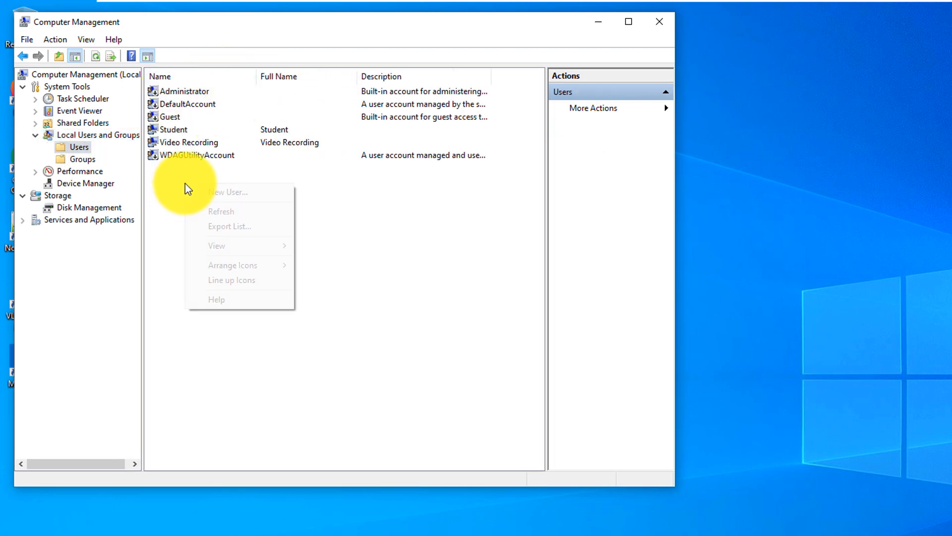
{"action": "left_click", "coordinate": [233, 197]}
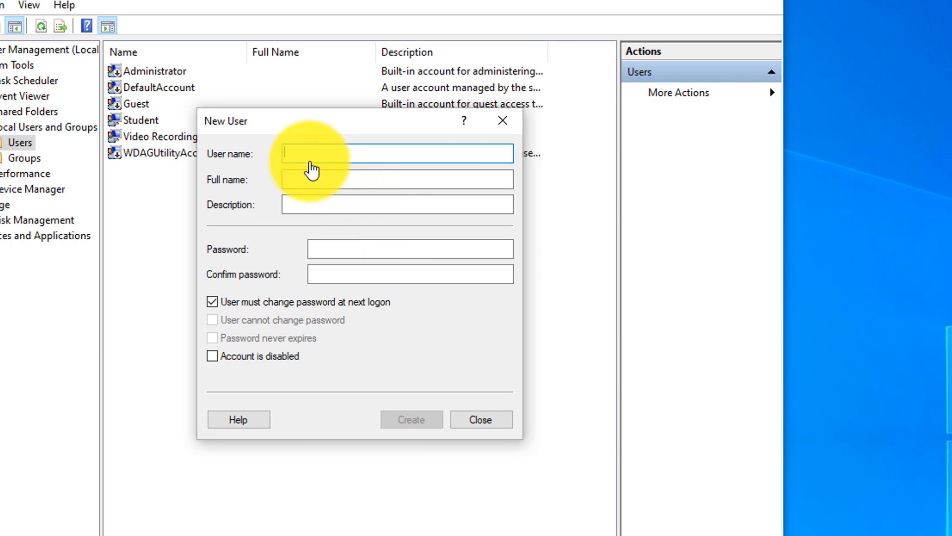
{"action": "type", "text": "Backup Admin 1"}
{"action": "left_click_drag", "start_coordinate": [285, 151], "coordinate": [361, 149]}
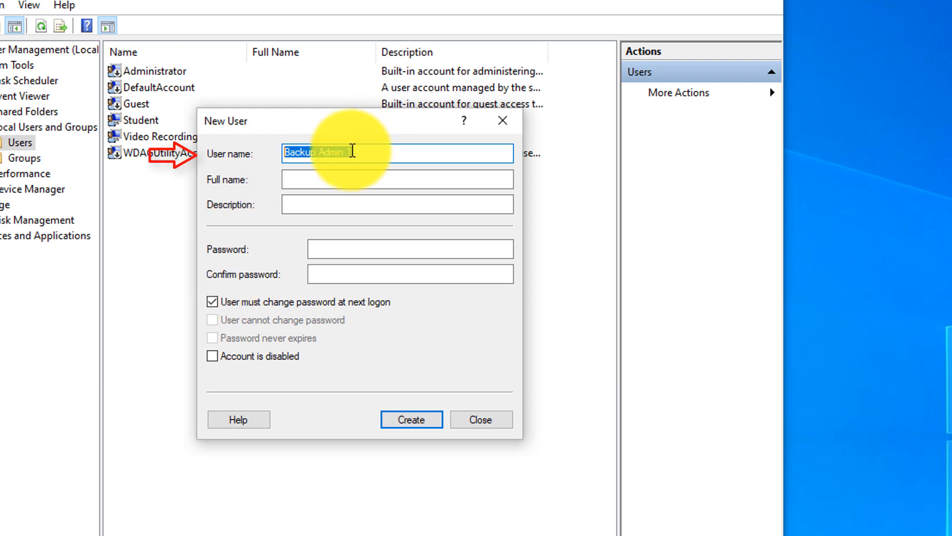
{"action": "left_click", "coordinate": [353, 151]}
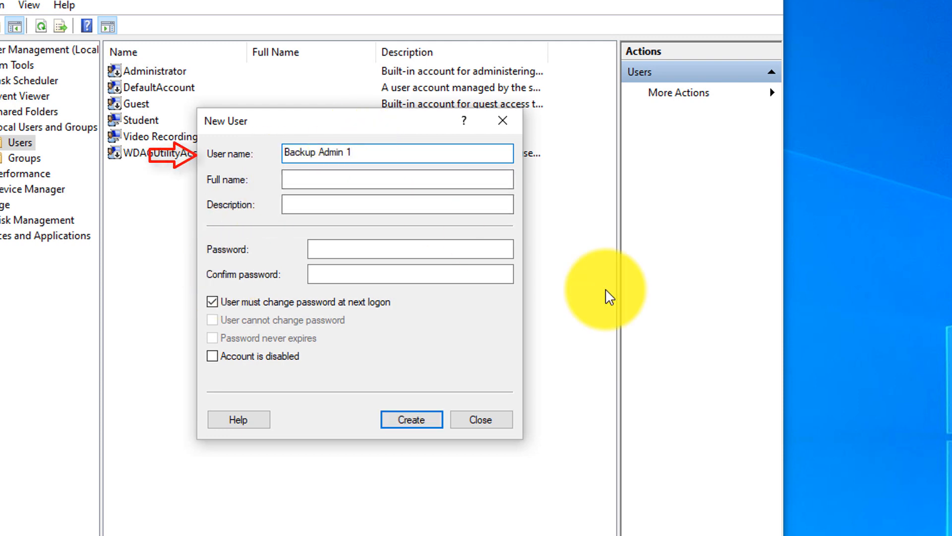
{"action": "key", "text": "BackSpace"}
{"action": "type", "text": "98"}
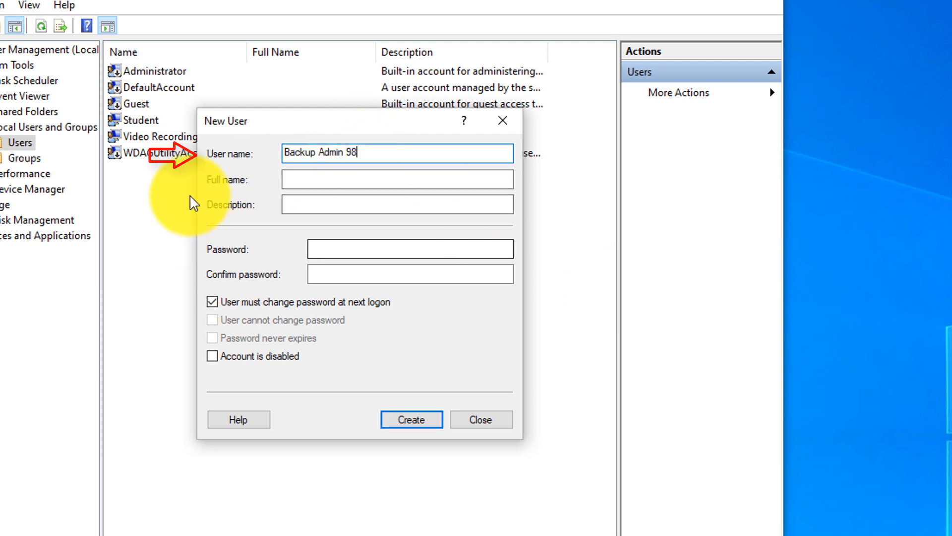
{"action": "left_click", "coordinate": [212, 302]}
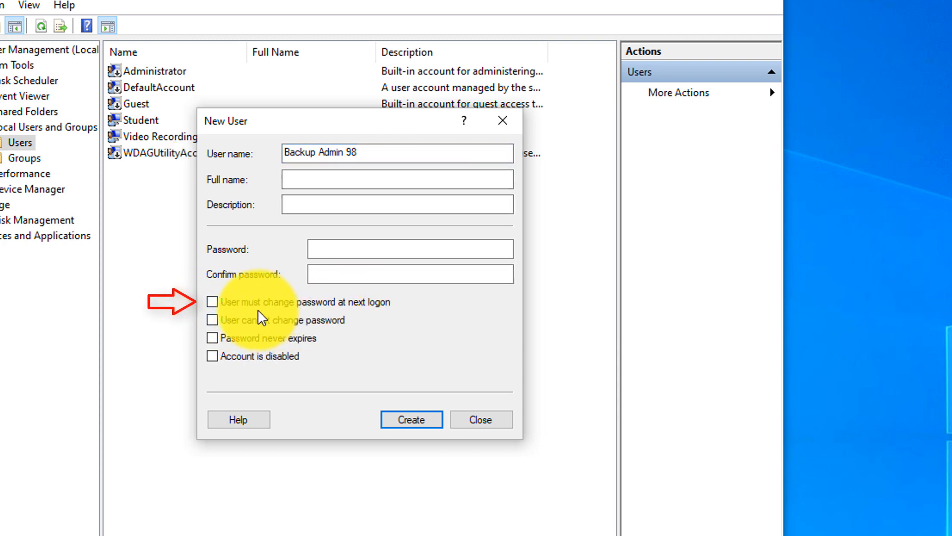
{"action": "left_click", "coordinate": [214, 340]}
Enter and confirm the account password, create the new user and close the New User form
{"action": "left_click", "coordinate": [446, 250]}
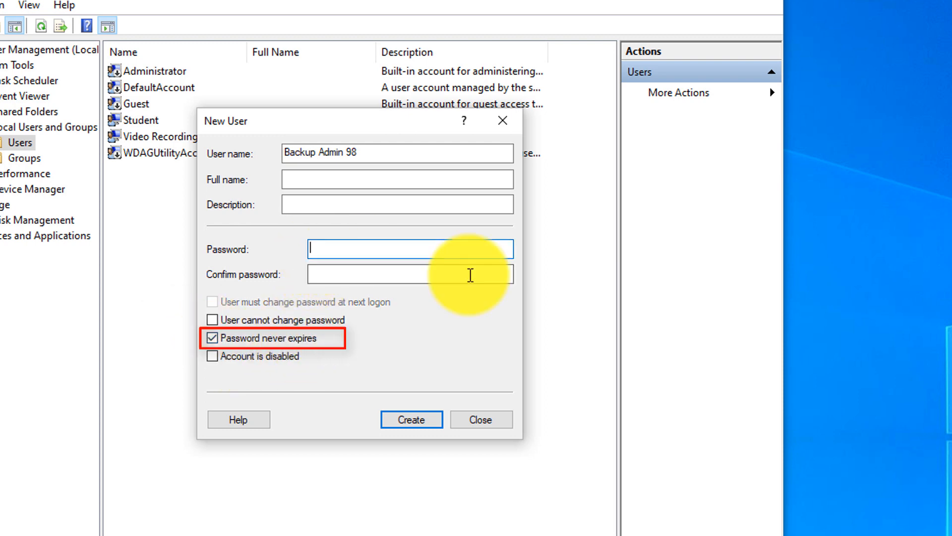
{"action": "type", "text": "••••••••••"}
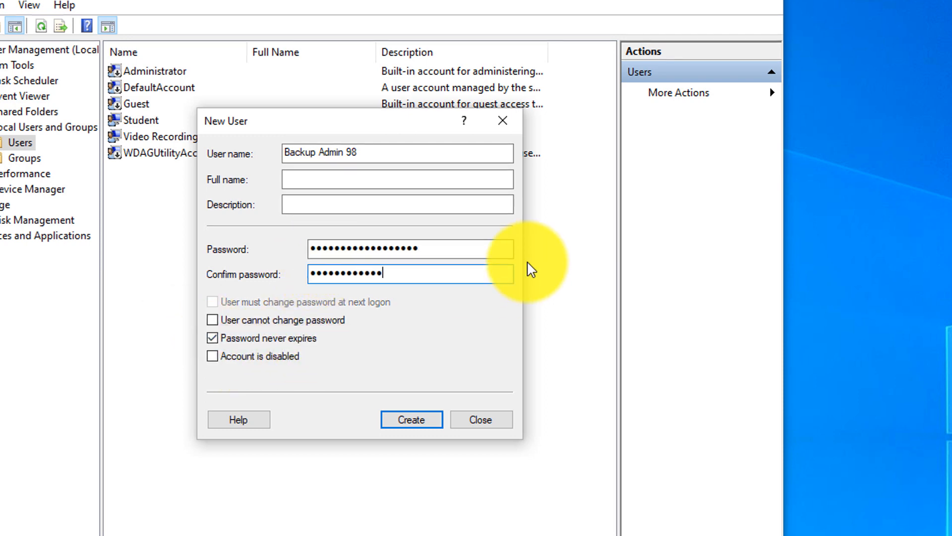
{"action": "type", "text": "•••••"}
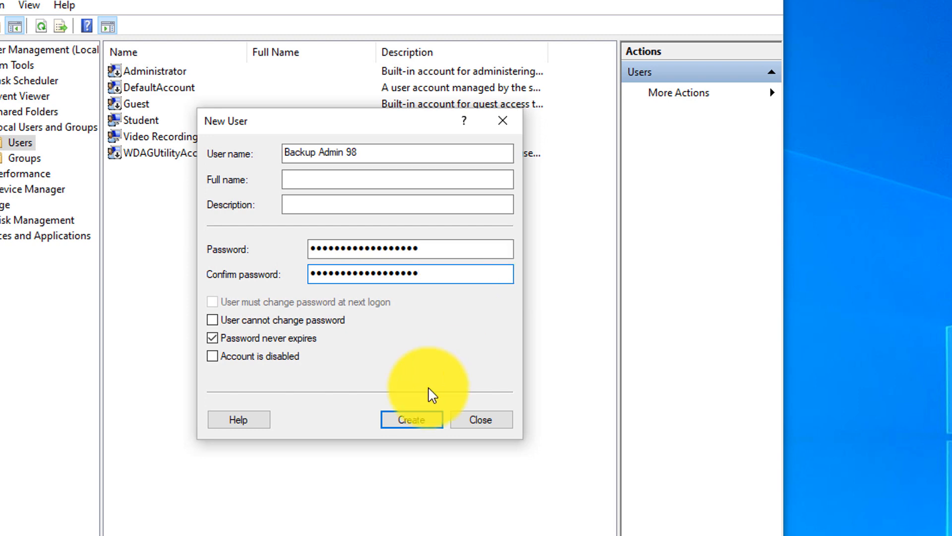
{"action": "left_click", "coordinate": [418, 422]}
{"action": "left_click", "coordinate": [480, 419]}
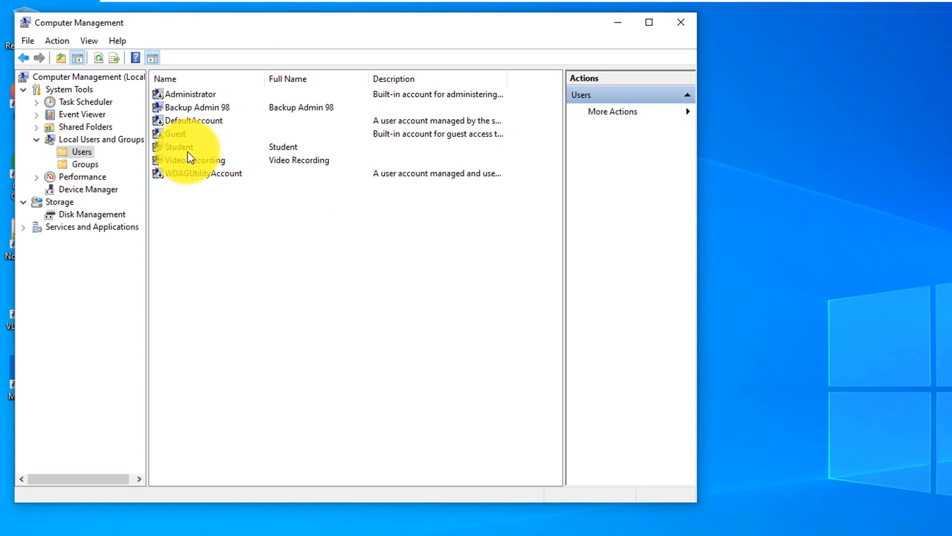
Open the properties of Backup Admin 98 and examine its Users and Administrators group memberships
{"action": "left_click", "coordinate": [226, 109]}
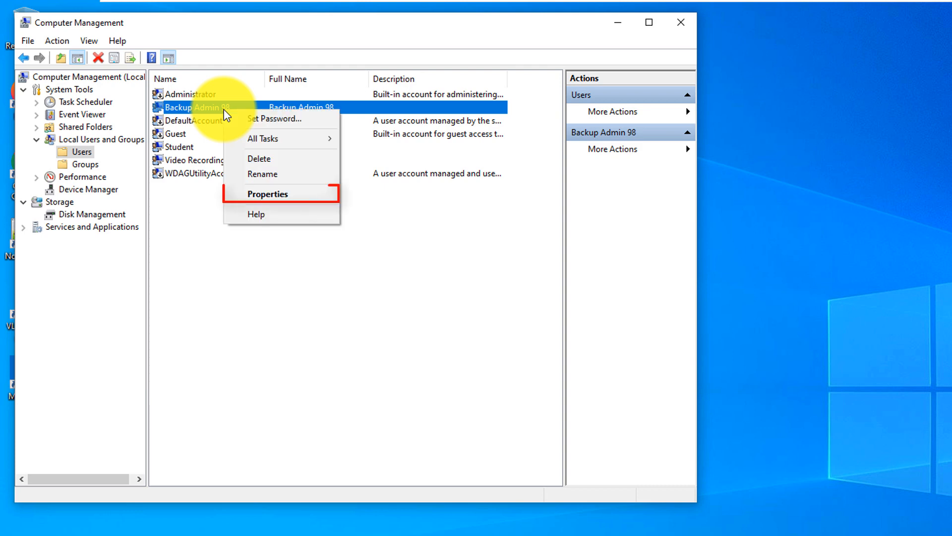
{"action": "left_click", "coordinate": [264, 195]}
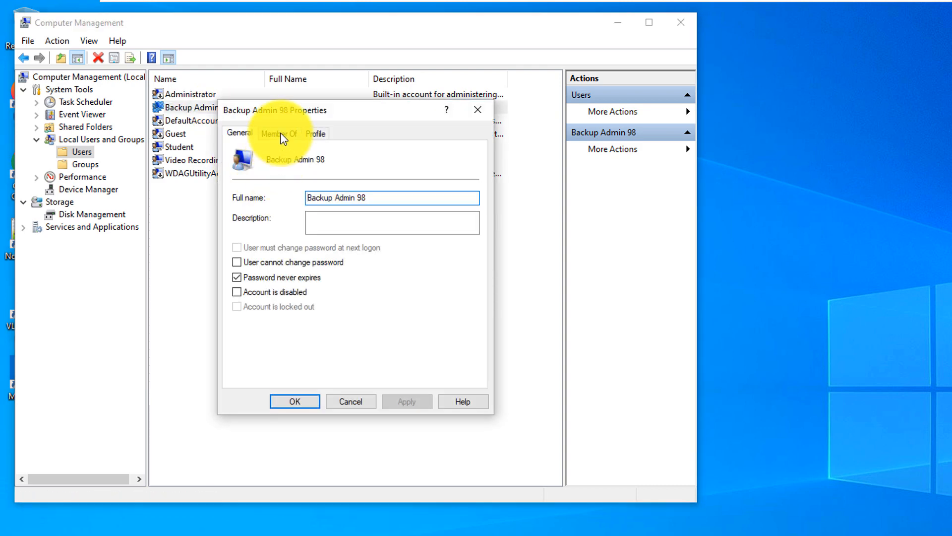
{"action": "left_click", "coordinate": [281, 133]}
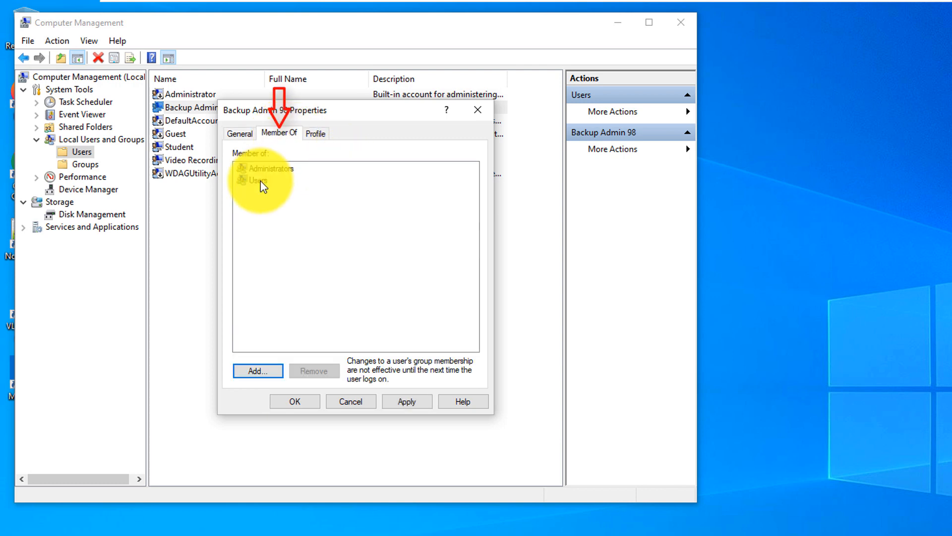
{"action": "left_click", "coordinate": [259, 180]}
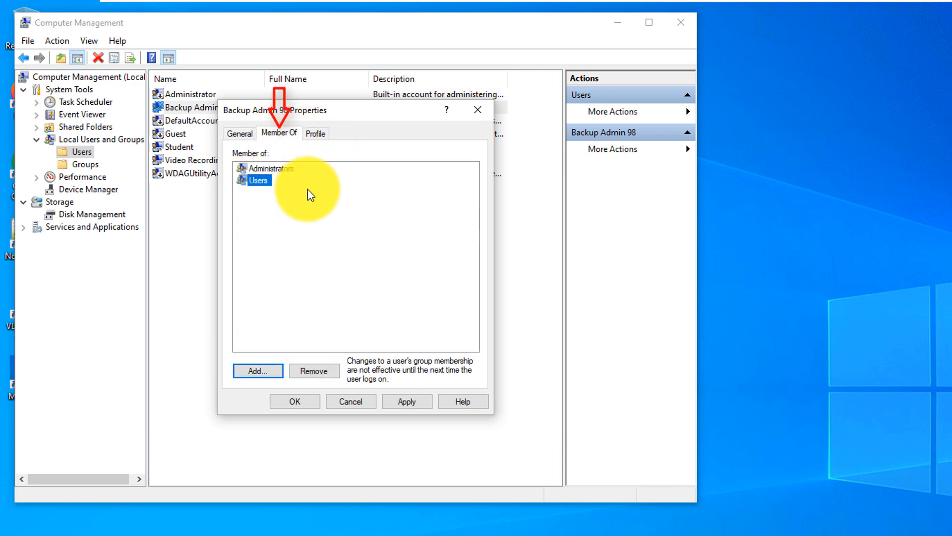
{"action": "left_click", "coordinate": [273, 168]}
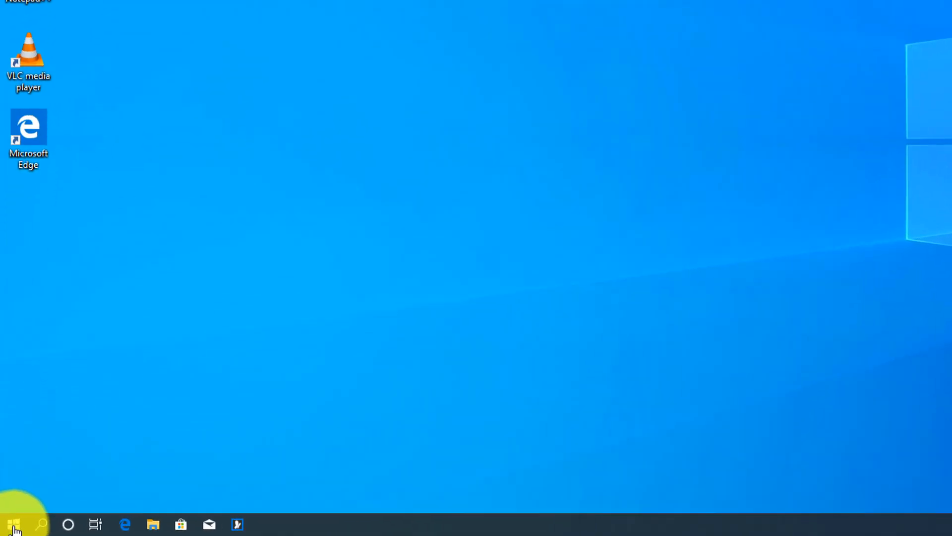
Search Windows for backup, open Backup settings and go to Backup and Restore (Windows 7)
{"action": "left_click", "coordinate": [13, 526]}
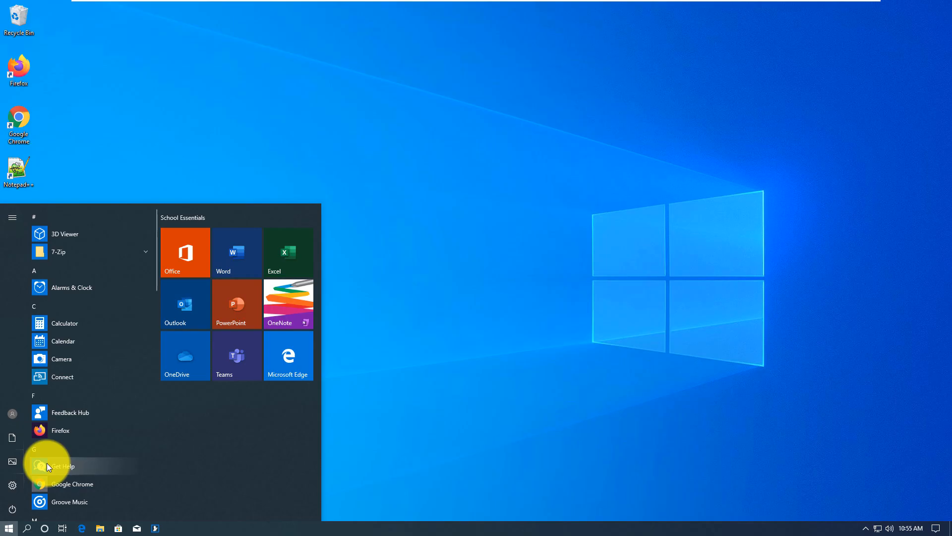
{"action": "type", "text": "backup"}
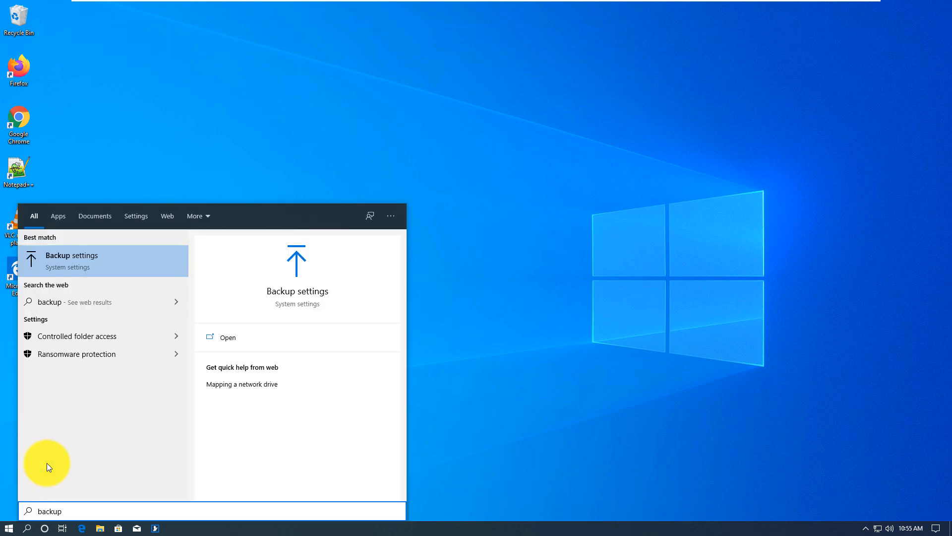
{"action": "key", "text": "Return"}
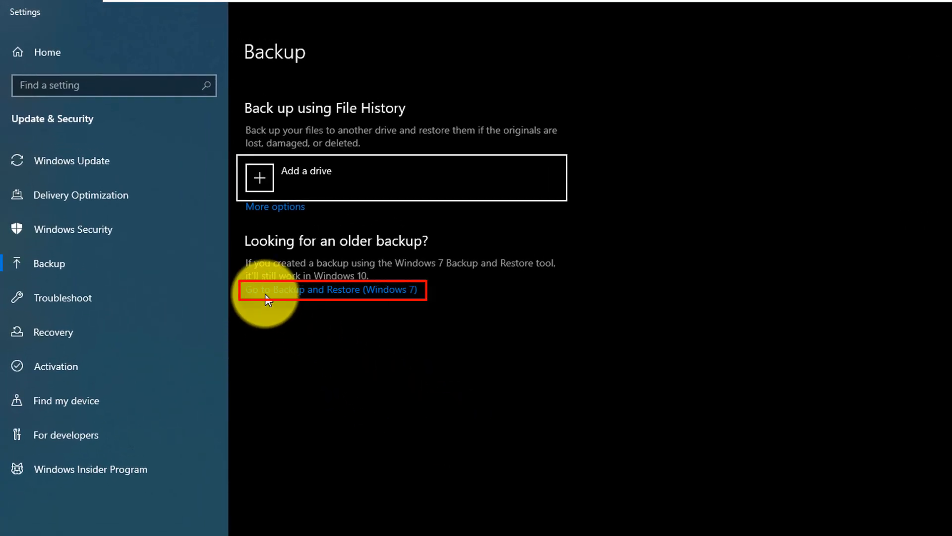
{"action": "left_click", "coordinate": [383, 292]}
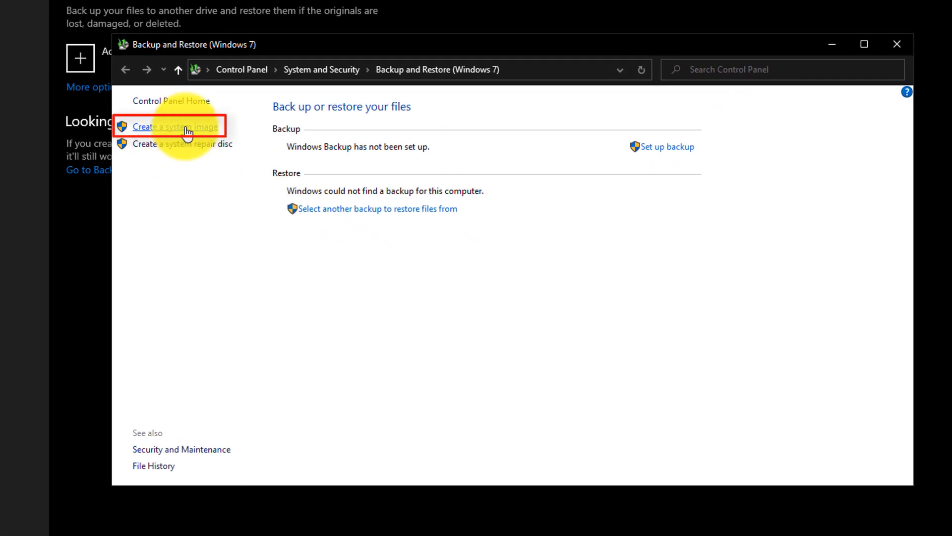
Start a system image backup with the hard disk 512GB (E:) as the save location
{"action": "left_click", "coordinate": [186, 130]}
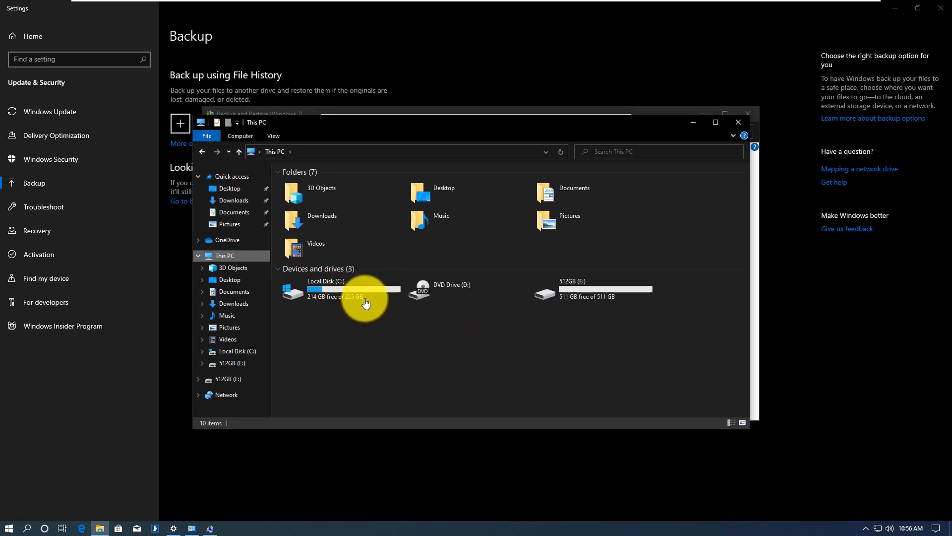
{"action": "left_click", "coordinate": [362, 300]}
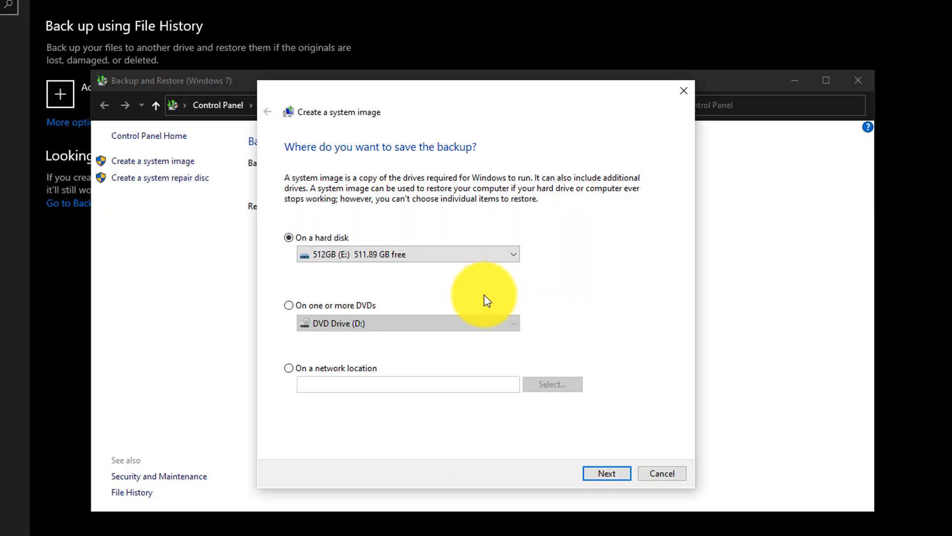
{"action": "left_click", "coordinate": [607, 473]}
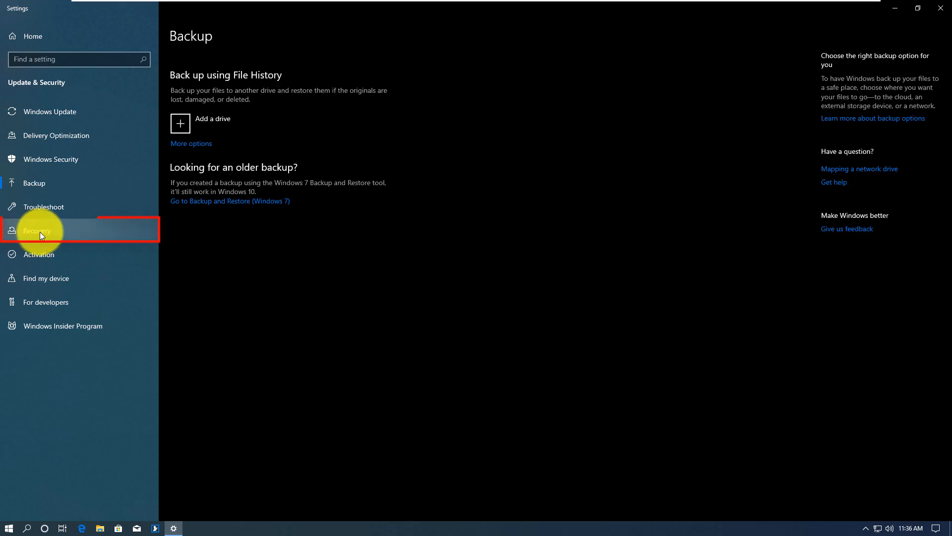
Open the Recovery settings and, in the advanced troubleshooting options of the startup environment, choose System Image Recovery
{"action": "left_click", "coordinate": [40, 231]}
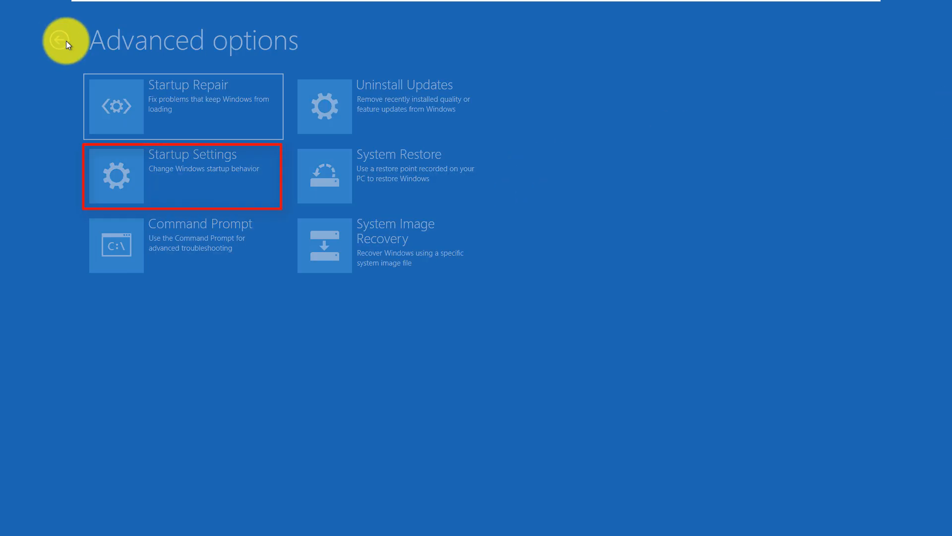
{"action": "left_click", "coordinate": [67, 41]}
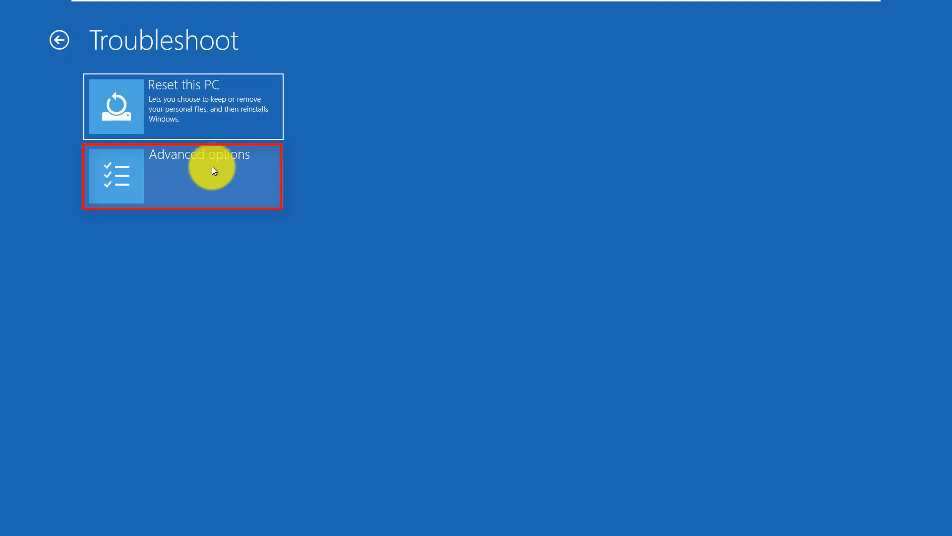
{"action": "left_click", "coordinate": [191, 172]}
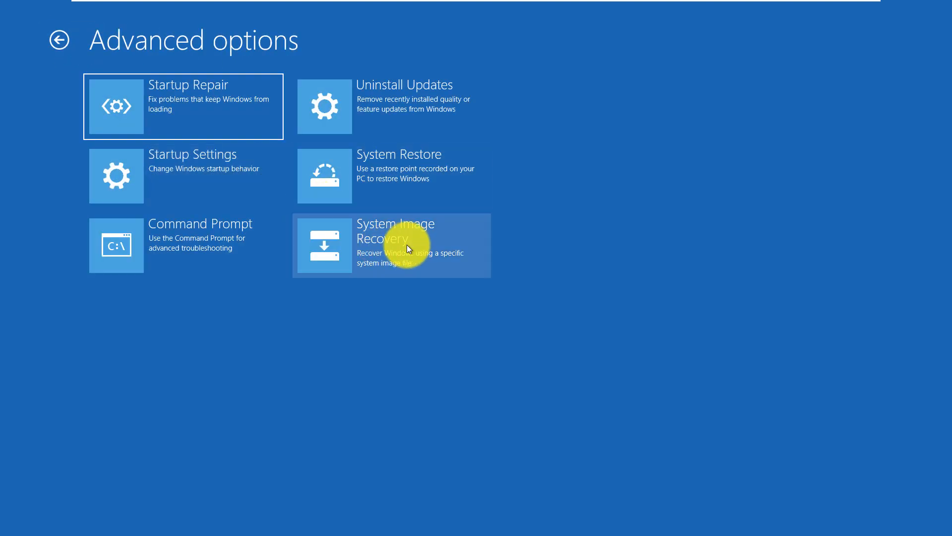
{"action": "left_click", "coordinate": [424, 246]}
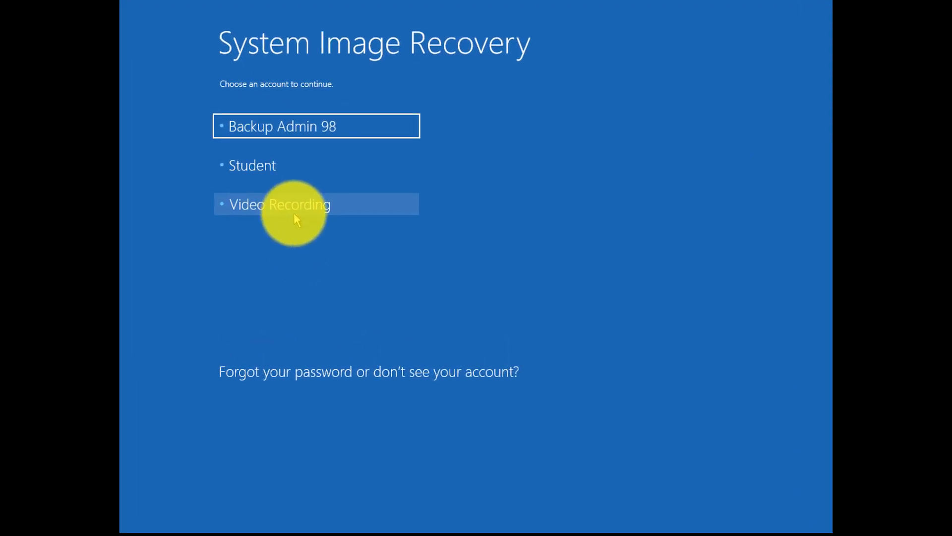
Choose the Video Recording account for System Image Recovery, enter its account password and continue
{"action": "left_click", "coordinate": [312, 208]}
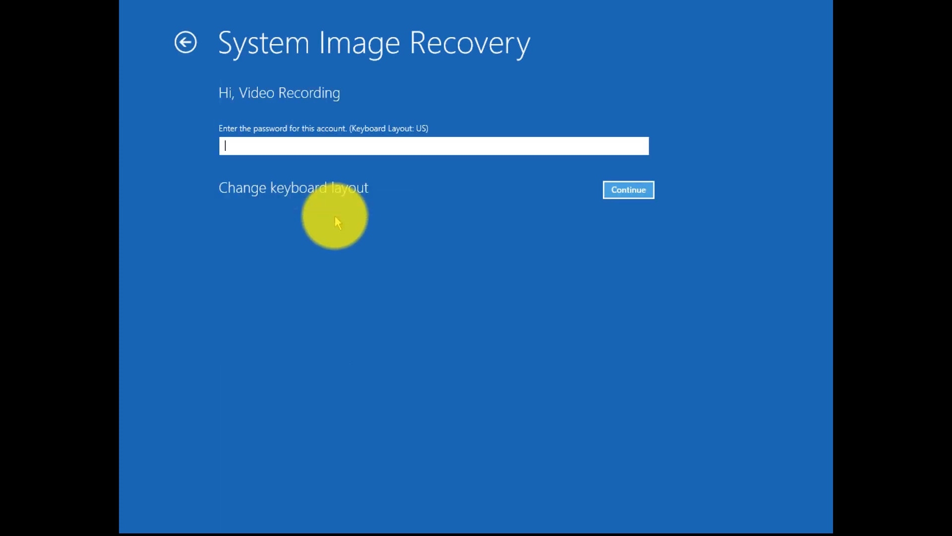
{"action": "type", "text": "********"}
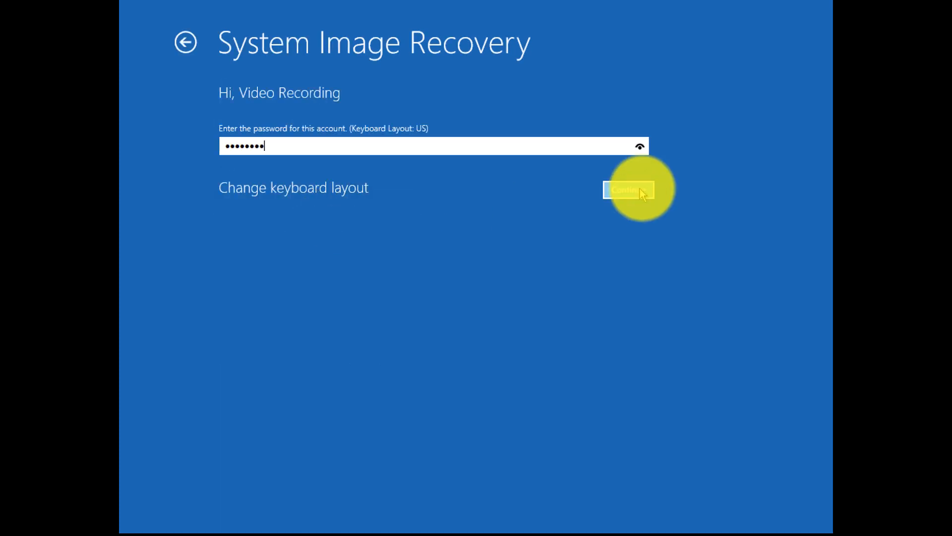
{"action": "left_click", "coordinate": [638, 189]}
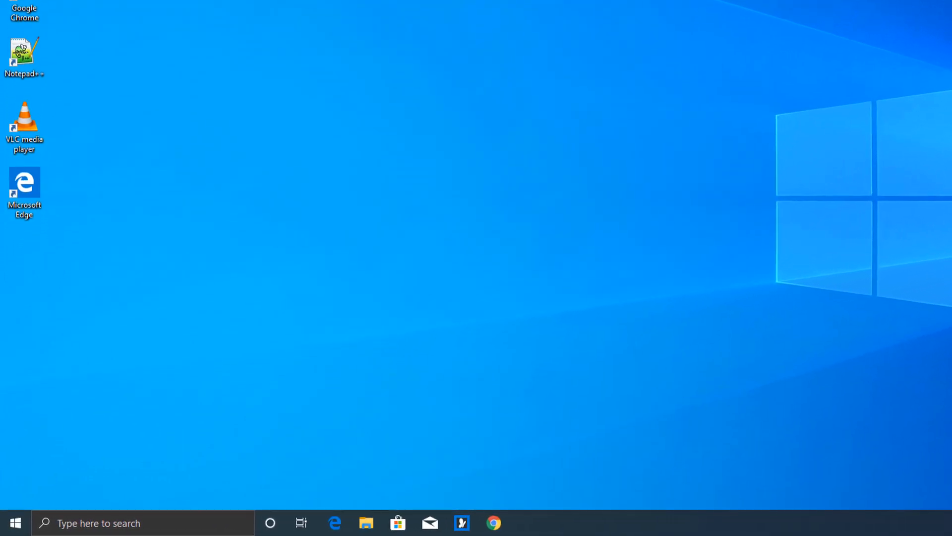
Open Windows Settings, search for create restore and open Create a restore point
{"action": "left_click", "coordinate": [79, 524]}
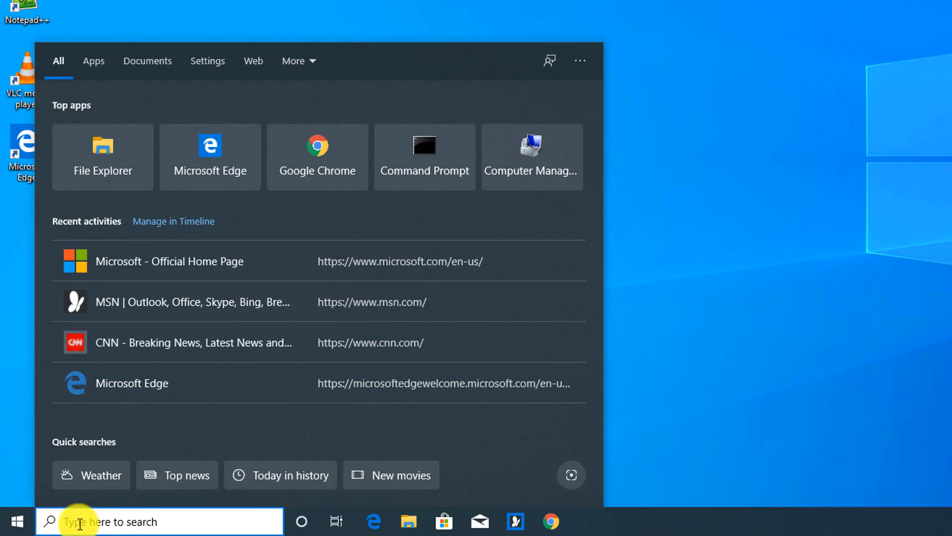
{"action": "type", "text": "settings"}
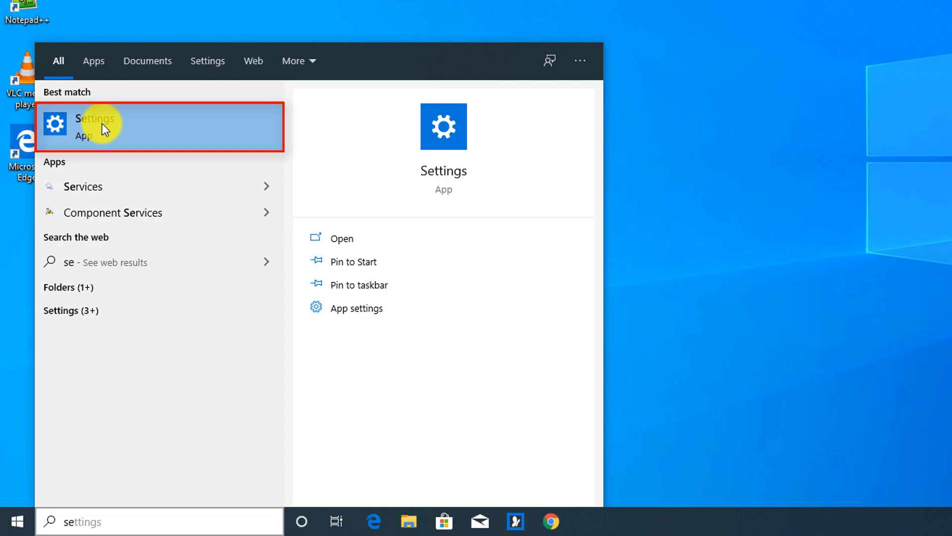
{"action": "left_click", "coordinate": [102, 127]}
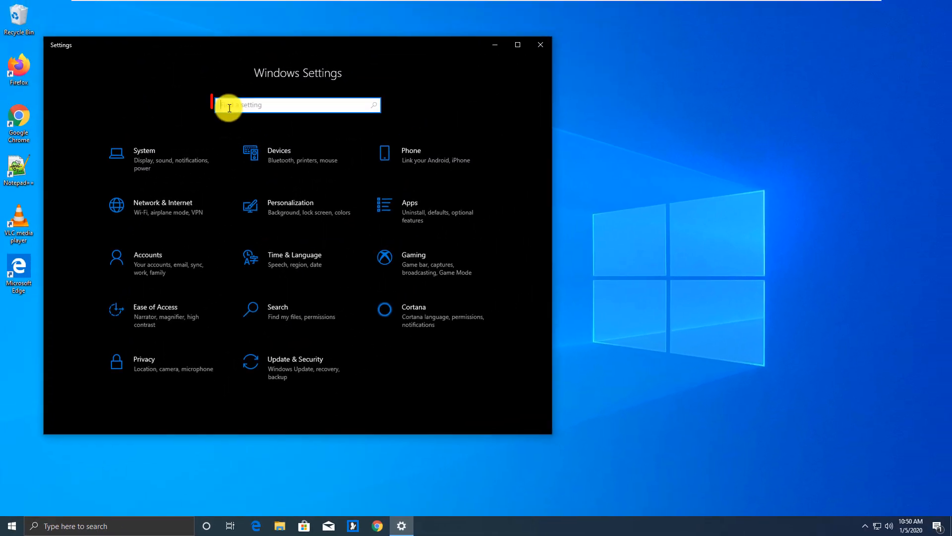
{"action": "left_click", "coordinate": [230, 108]}
{"action": "type", "text": "create restore"}
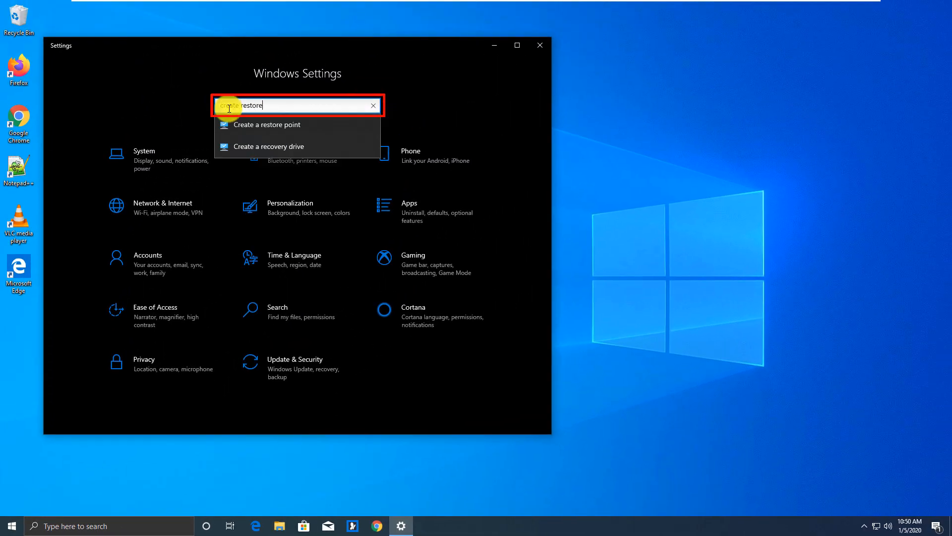
{"action": "left_click", "coordinate": [267, 125]}
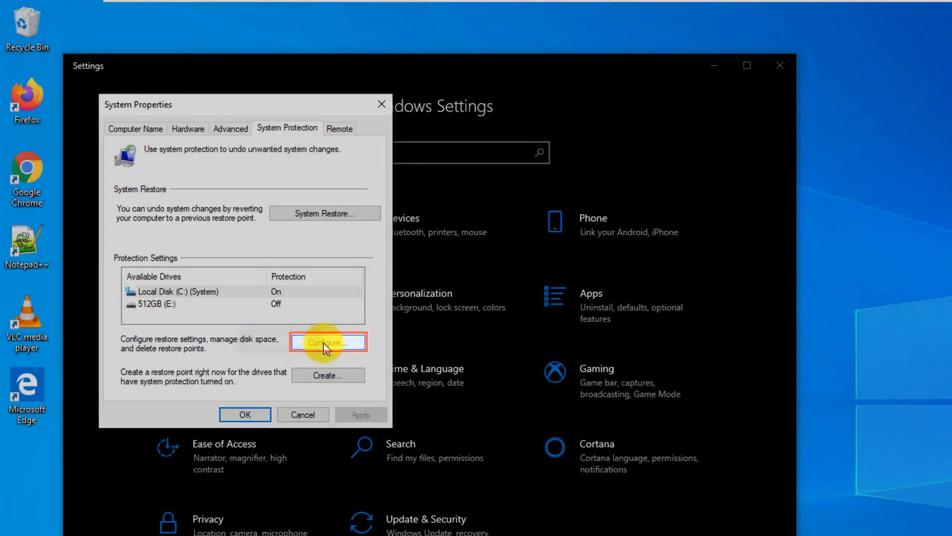
Adjust the maximum system protection usage of Local Disk (C:) and create a restore point described as Installation of Microsoft Office
{"action": "left_click", "coordinate": [337, 343]}
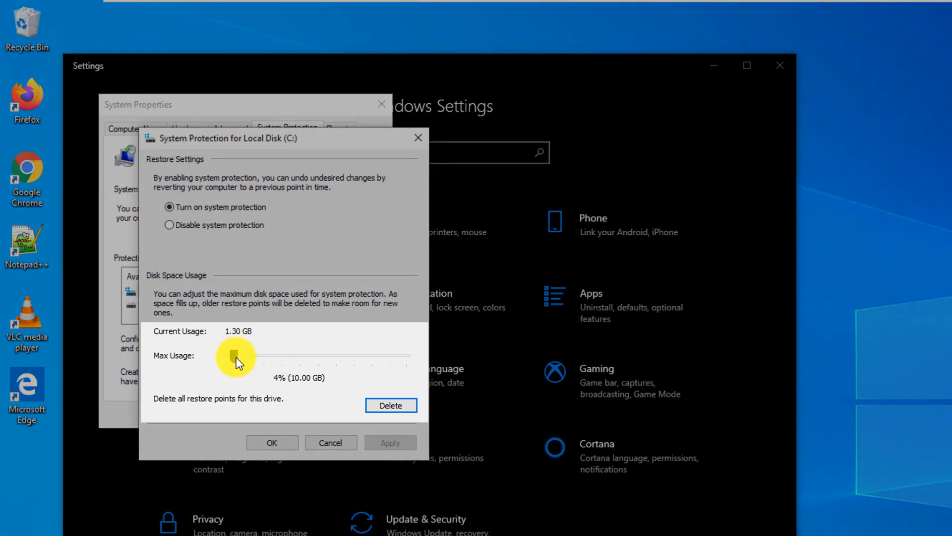
{"action": "mouse_move", "coordinate": [236, 357]}
{"action": "left_mouse_down"}
{"action": "mouse_move", "coordinate": [282, 358]}
{"action": "mouse_move", "coordinate": [240, 359]}
{"action": "left_mouse_up"}
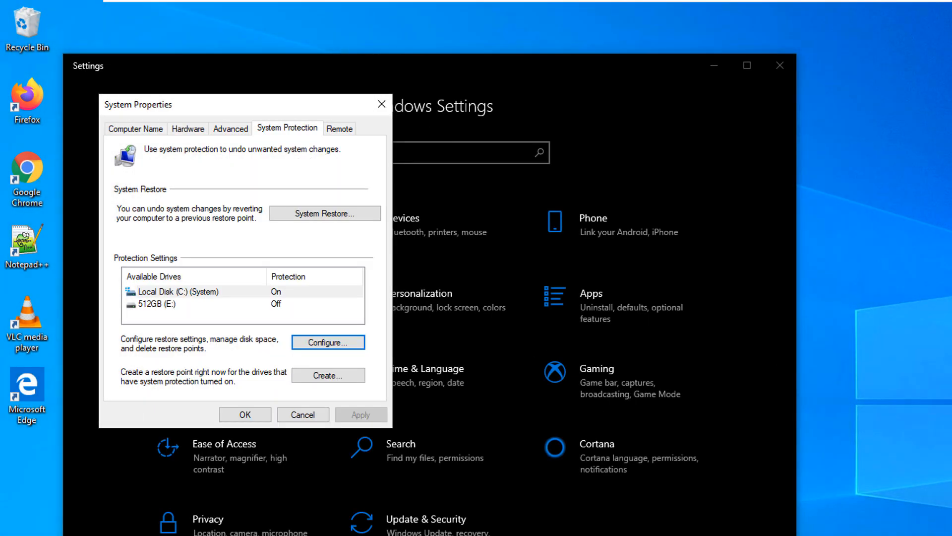
{"action": "left_click", "coordinate": [334, 378]}
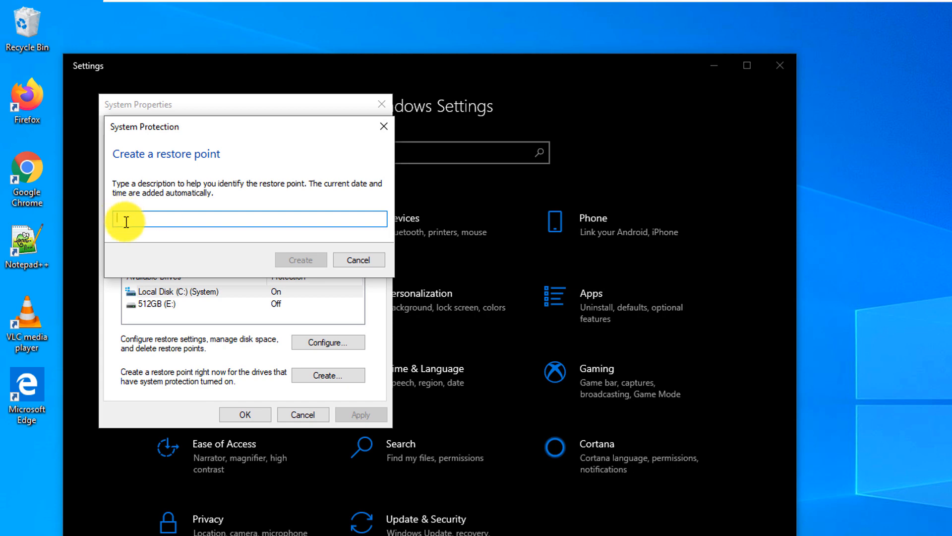
{"action": "type", "text": "Installation of Microsoft Office"}
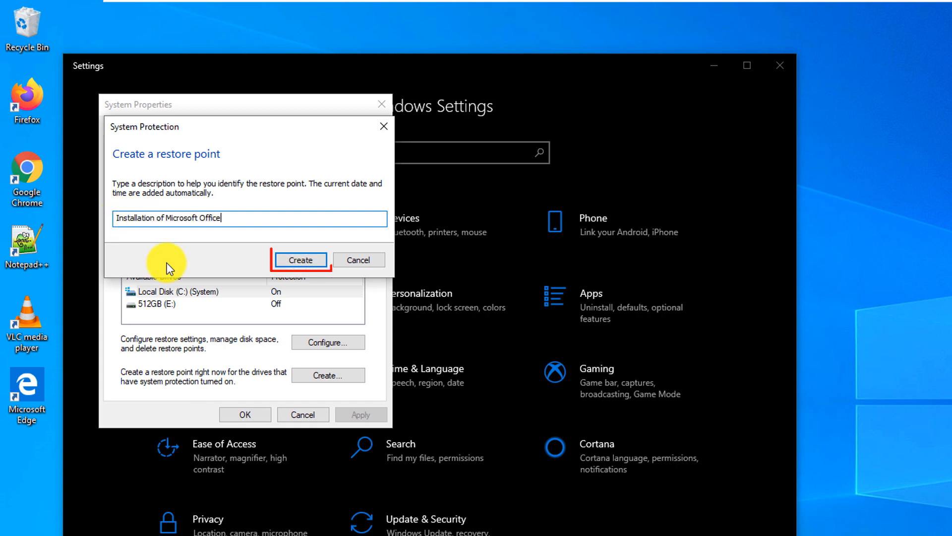
{"action": "left_click", "coordinate": [312, 259]}
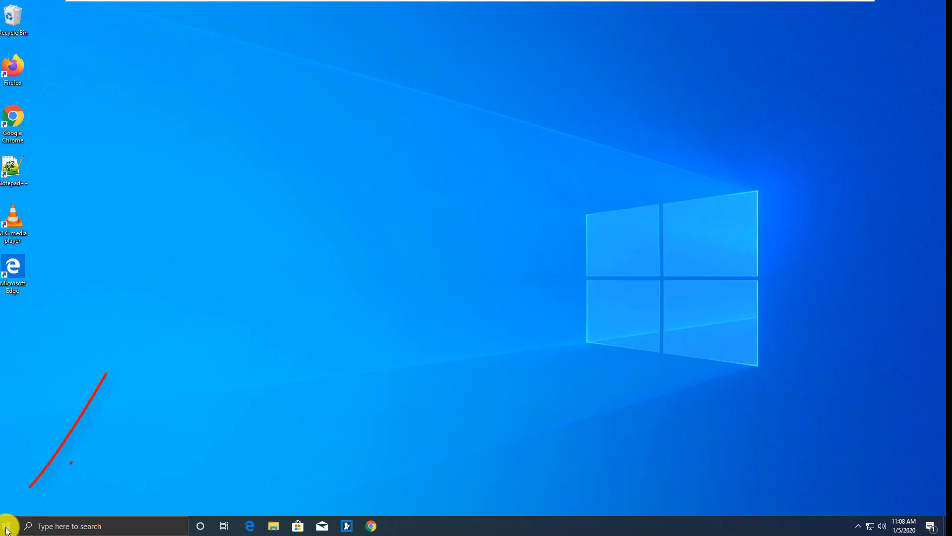
Open Windows Settings, find the Storage settings and turn on Storage Sense
{"action": "left_click", "coordinate": [7, 530]}
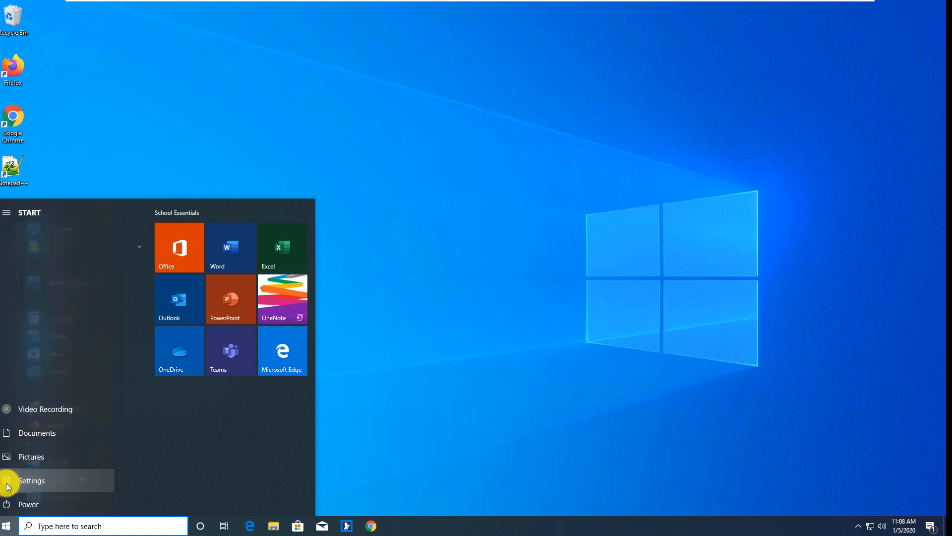
{"action": "left_click", "coordinate": [8, 480]}
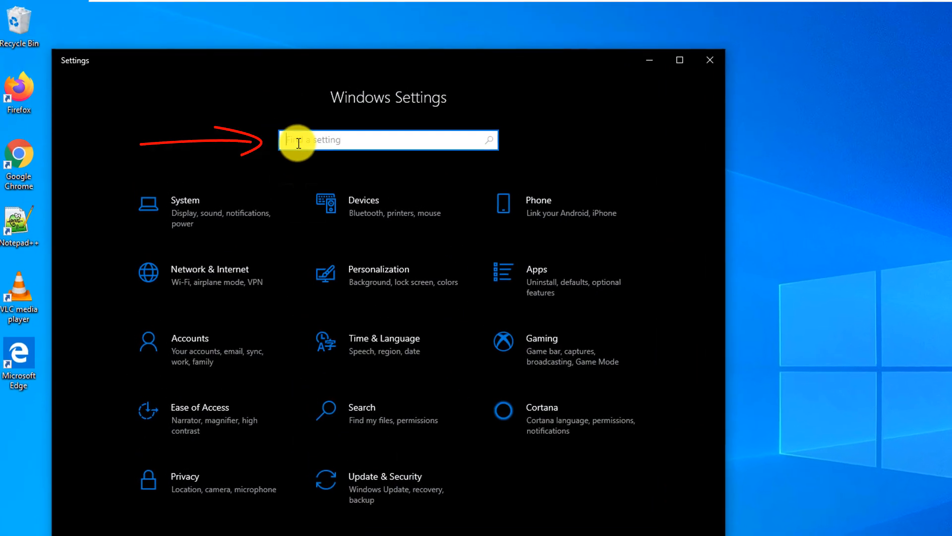
{"action": "type", "text": "storage"}
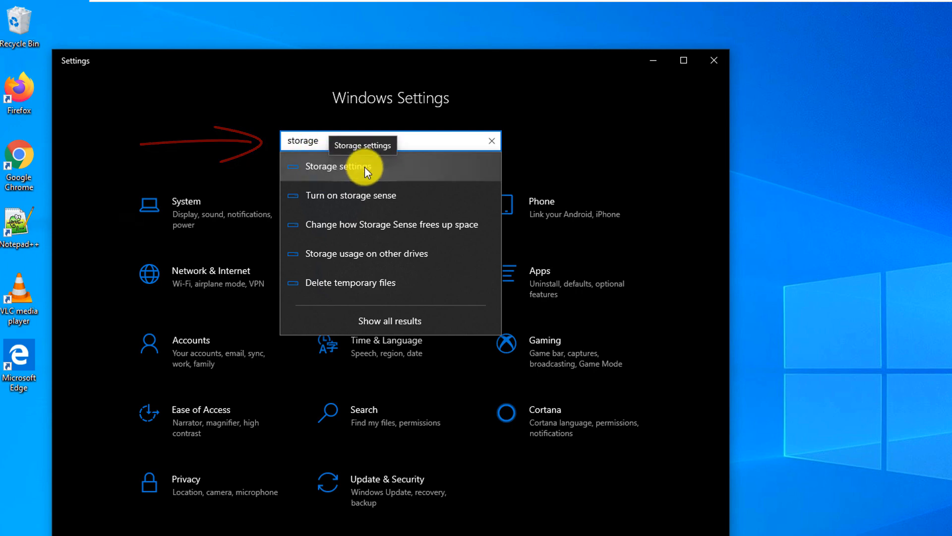
{"action": "left_click", "coordinate": [364, 169]}
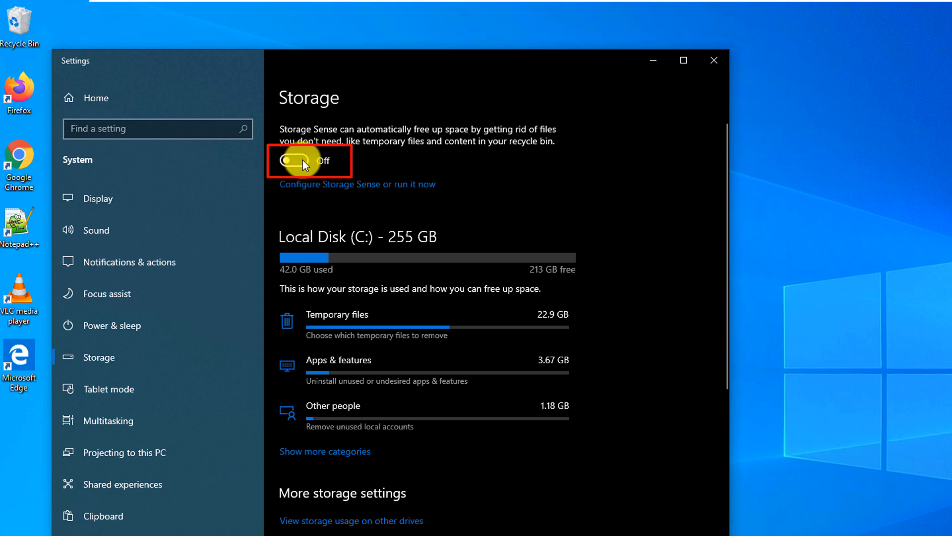
{"action": "left_click", "coordinate": [303, 161]}
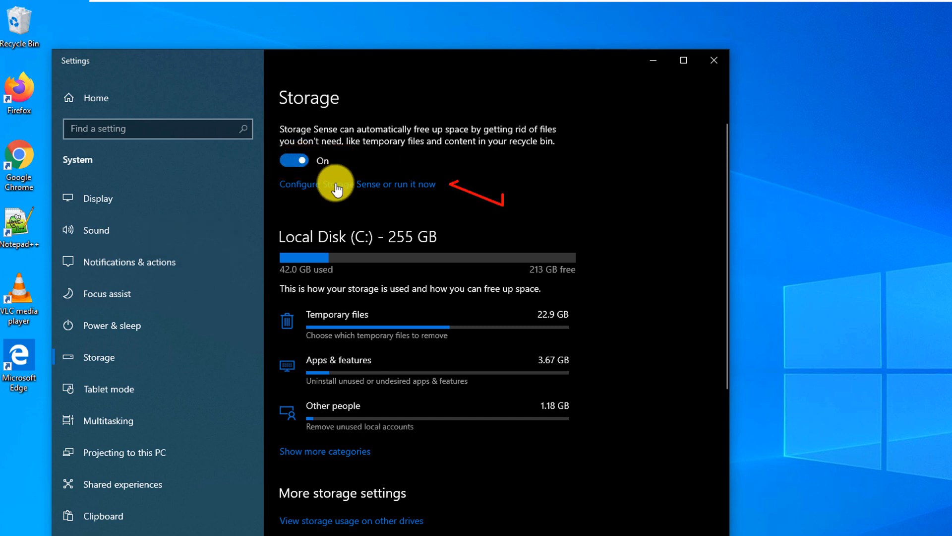
Open the Storage Sense configuration and examine the options for its run schedule and for deleting recycle bin and Downloads files
{"action": "left_click", "coordinate": [355, 191]}
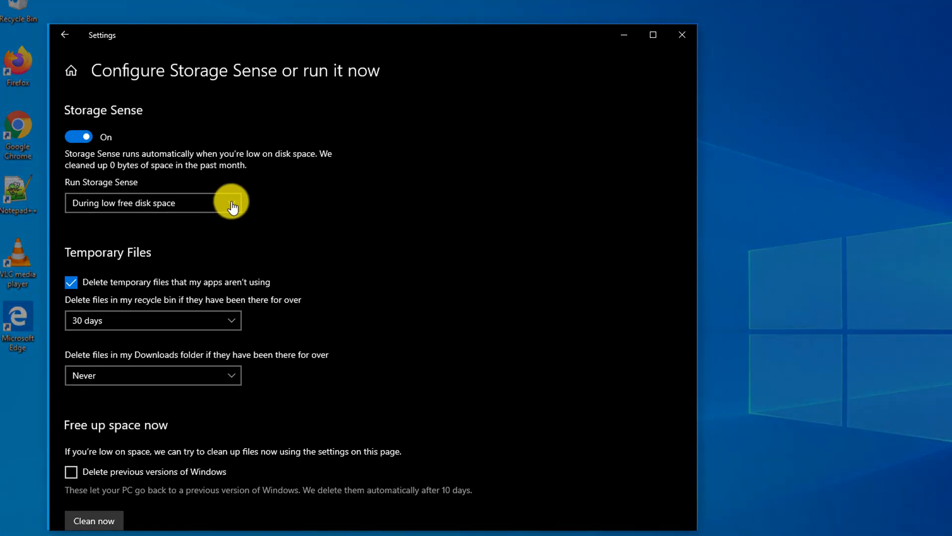
{"action": "left_click", "coordinate": [231, 203]}
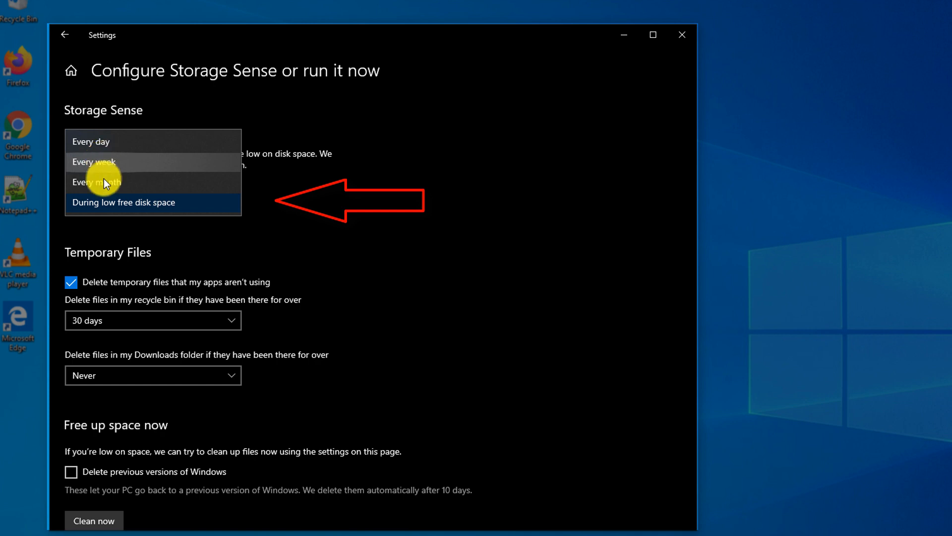
{"action": "left_click", "coordinate": [221, 203]}
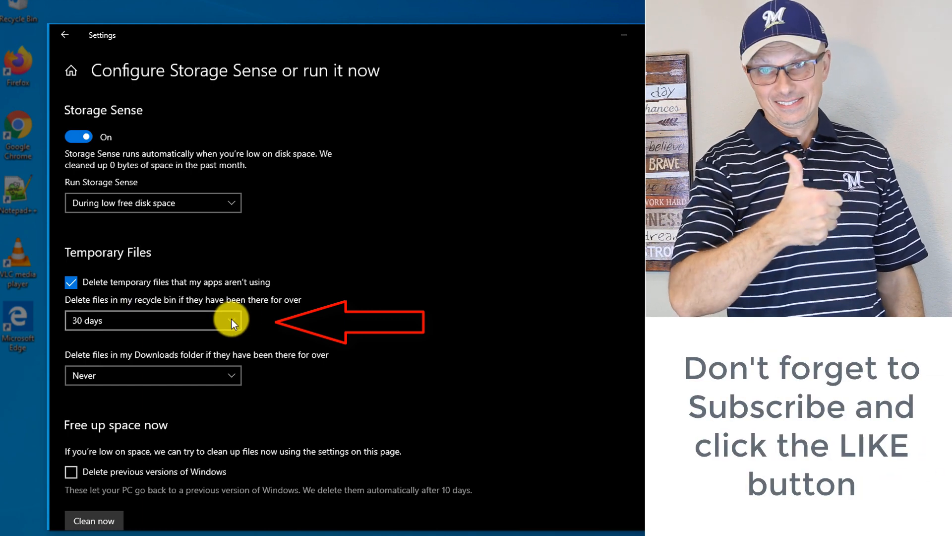
{"action": "left_click", "coordinate": [231, 318]}
{"action": "left_click", "coordinate": [279, 321]}
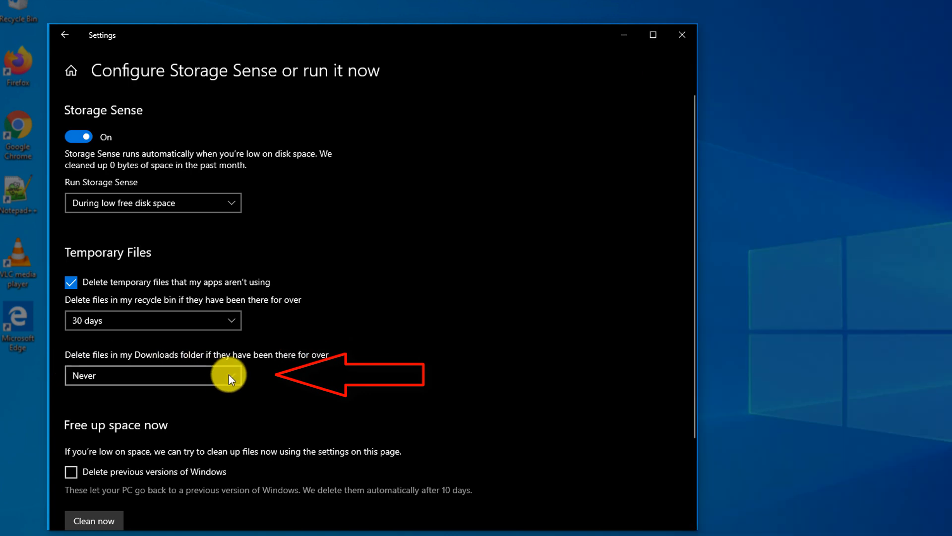
{"action": "left_click", "coordinate": [231, 377]}
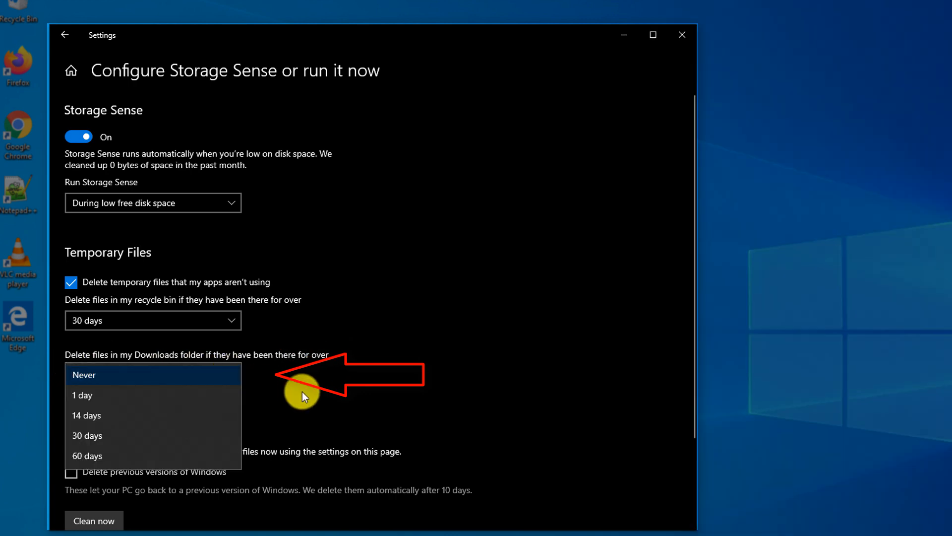
{"action": "left_click", "coordinate": [289, 393]}
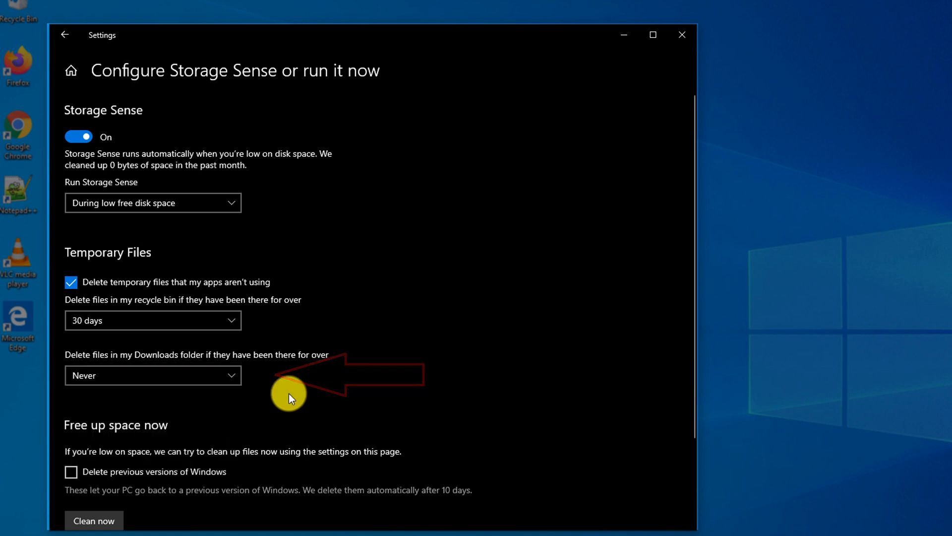
Examine the remaining options for freeing up space on the Storage Sense configuration page
{"action": "scroll", "coordinate": [288, 394], "scroll_direction": "down", "scroll_amount": 2}
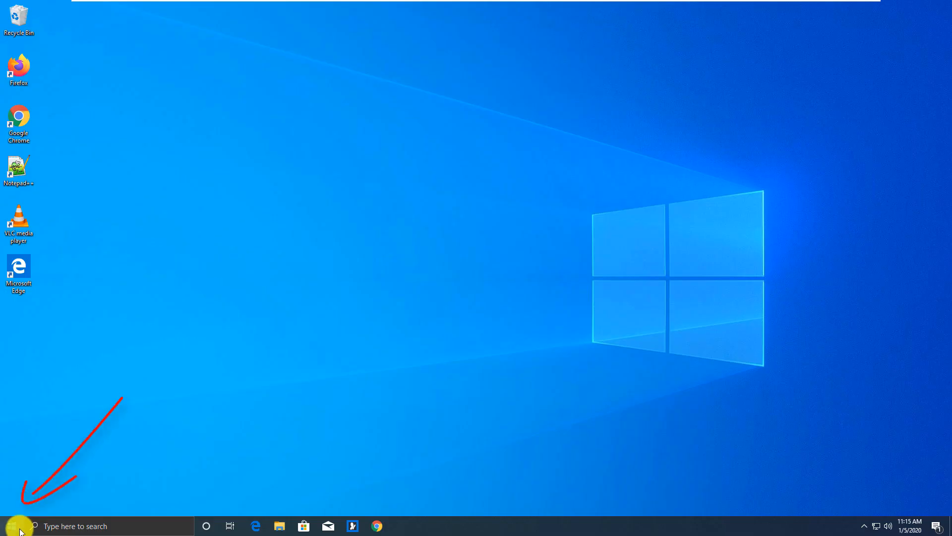
Open Windows Settings, search for windows search and open the Windows Search settings
{"action": "left_click", "coordinate": [15, 530]}
{"action": "left_click", "coordinate": [11, 481]}
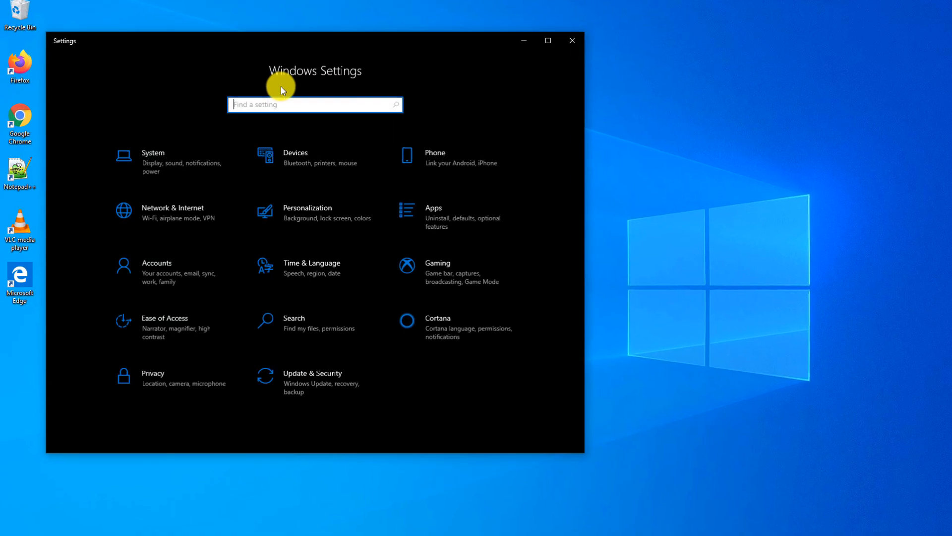
{"action": "type", "text": "windows s"}
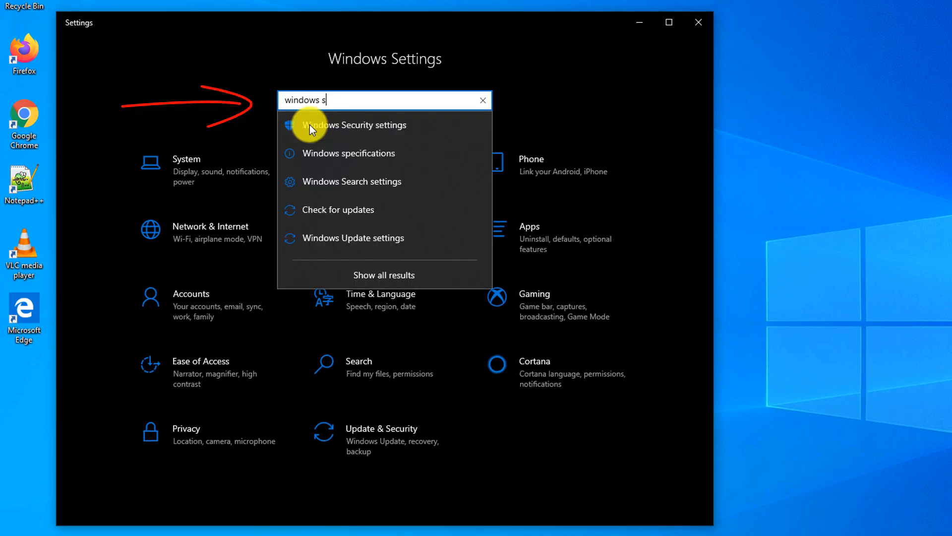
{"action": "type", "text": "earch"}
{"action": "left_click", "coordinate": [310, 124]}
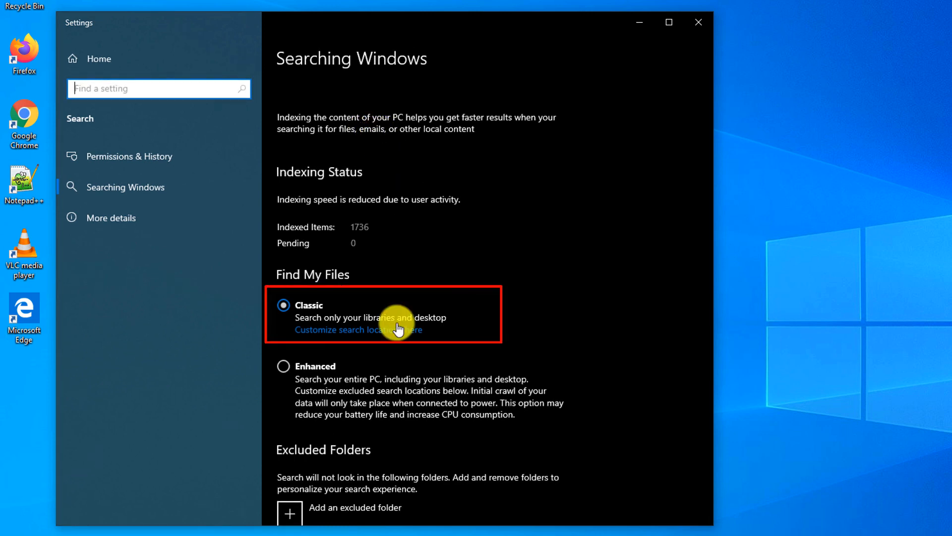
Open the indexed locations for Classic search and examine the folders under Local Disk (C:) and Users
{"action": "left_click", "coordinate": [370, 337]}
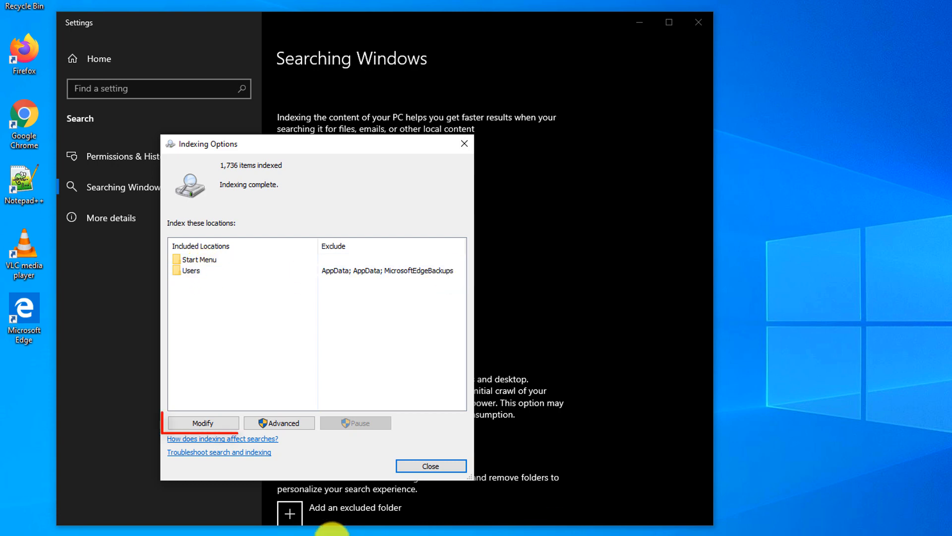
{"action": "left_click", "coordinate": [207, 424]}
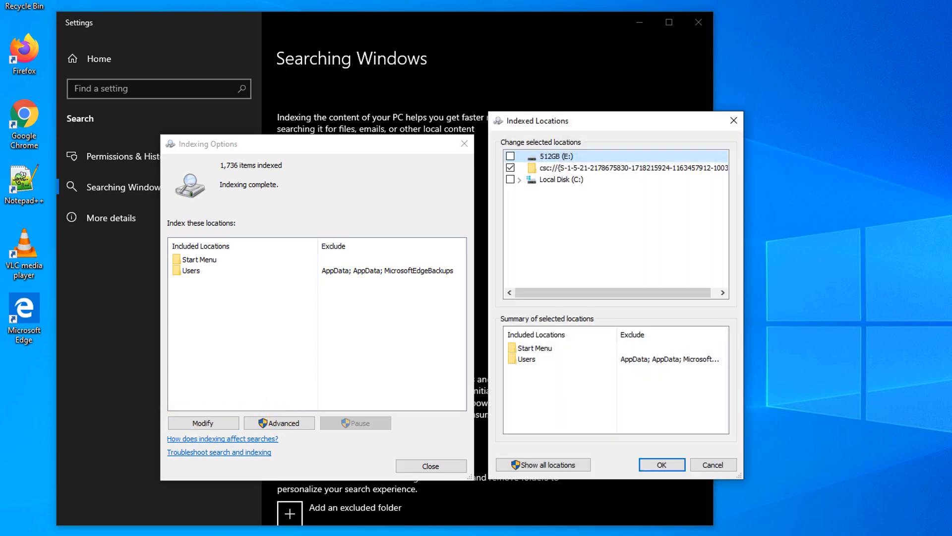
{"action": "left_click", "coordinate": [520, 181]}
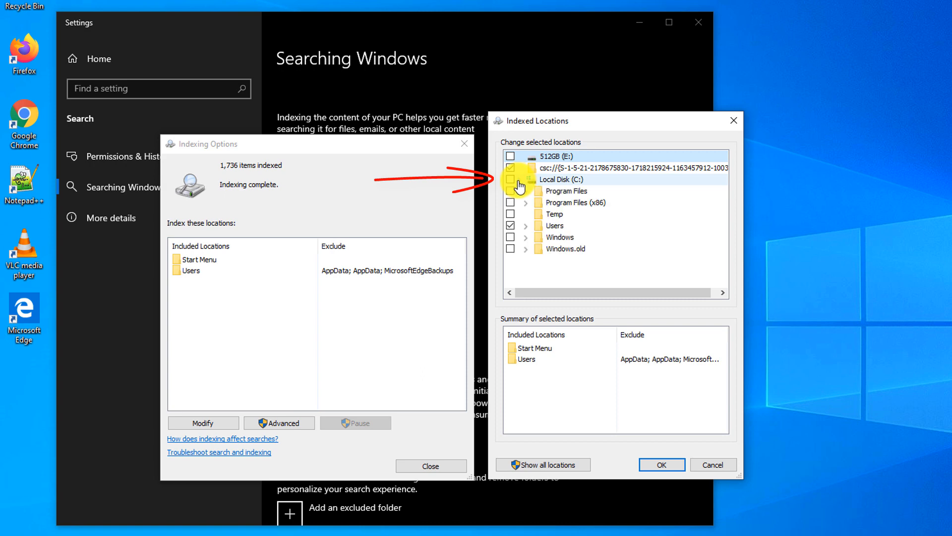
{"action": "left_click", "coordinate": [528, 227]}
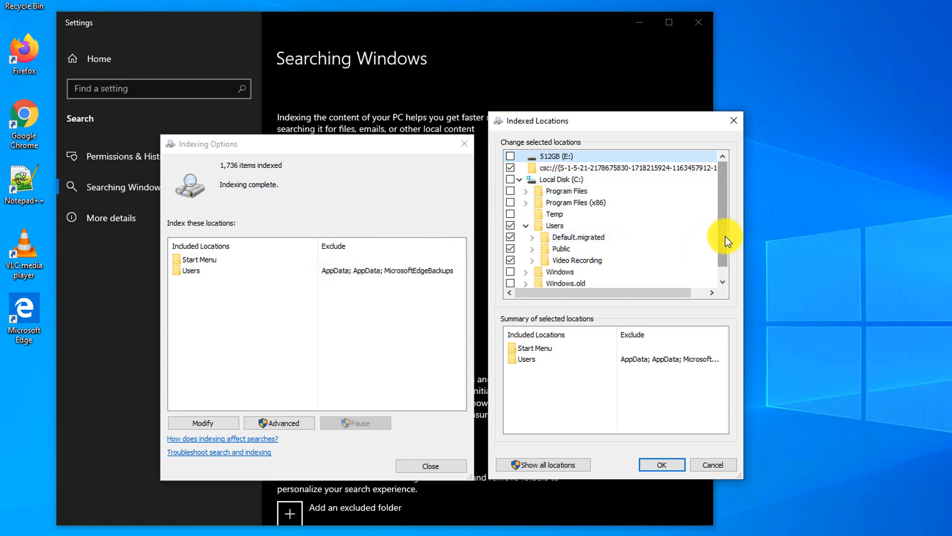
{"action": "scroll", "coordinate": [725, 236], "scroll_direction": "down", "scroll_amount": 1}
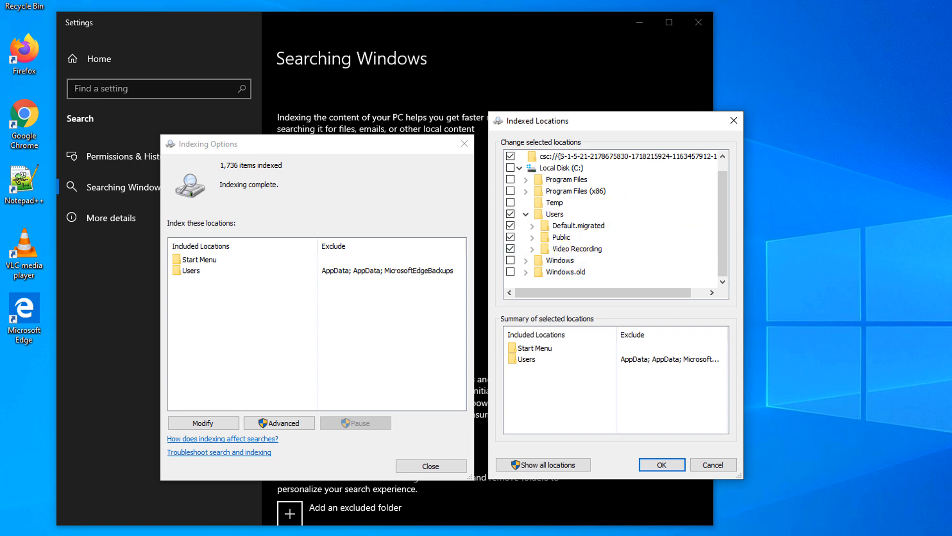
{"action": "left_click", "coordinate": [520, 169]}
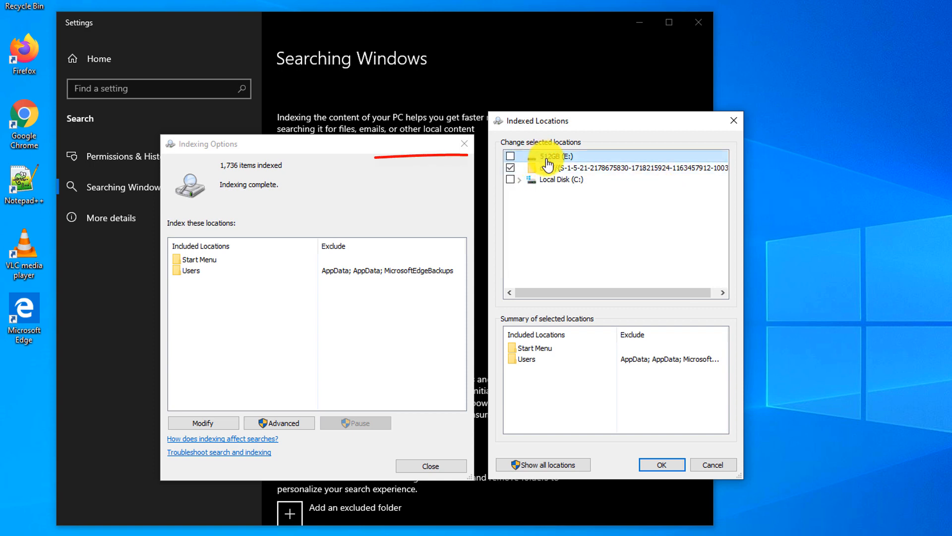
Add 512GB (E:) and the C: folders Temp, Program Files (x86), Program Files, Windows and Windows.old to the indexed locations
{"action": "left_click", "coordinate": [510, 157]}
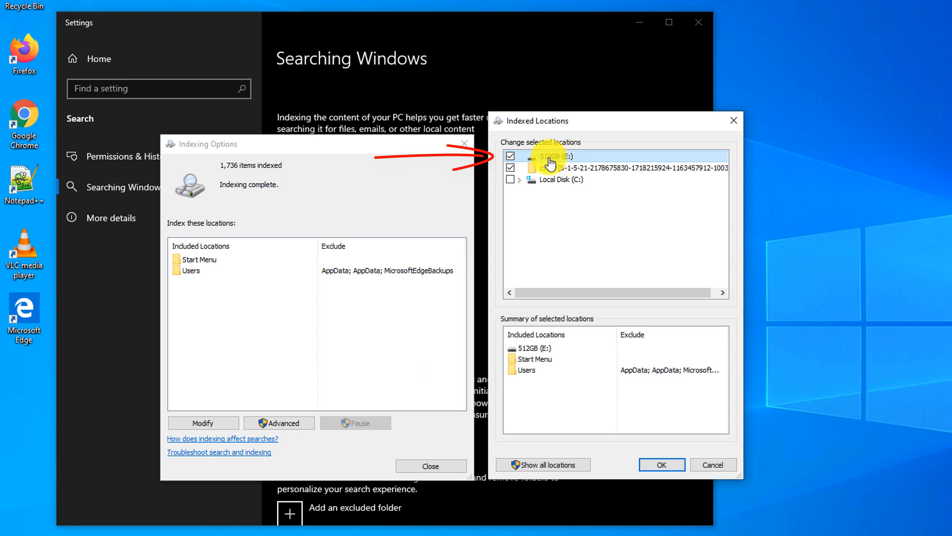
{"action": "left_click", "coordinate": [521, 180]}
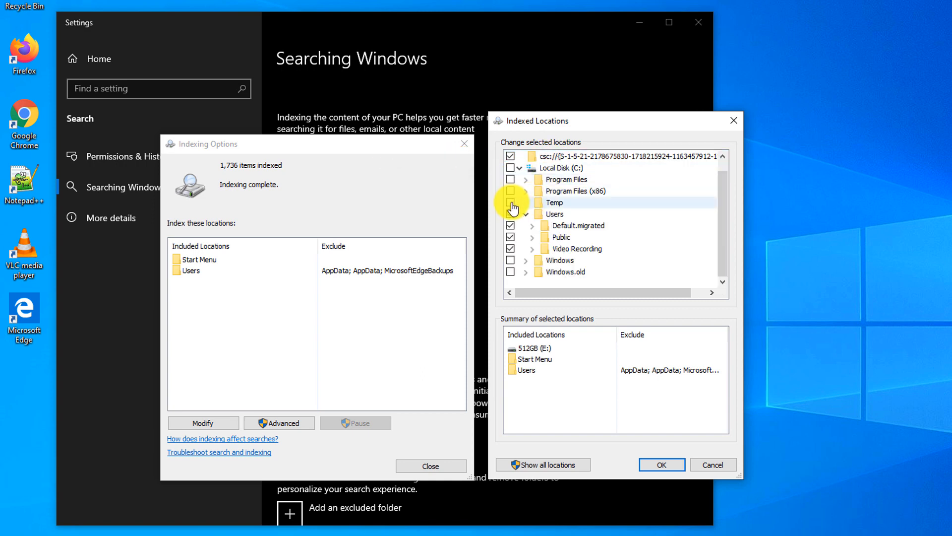
{"action": "left_click", "coordinate": [511, 202]}
{"action": "left_click", "coordinate": [511, 191]}
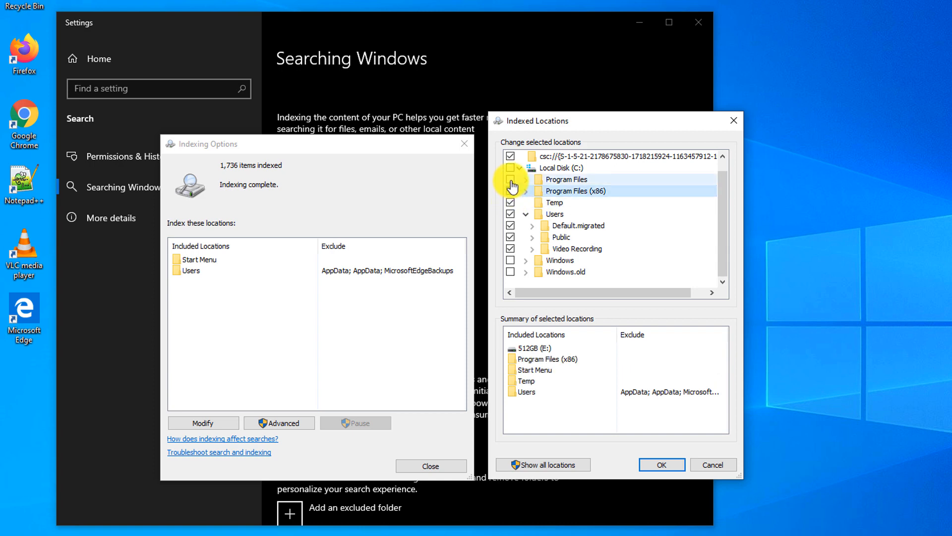
{"action": "left_click", "coordinate": [510, 179]}
{"action": "left_click", "coordinate": [511, 260]}
{"action": "left_click", "coordinate": [510, 271]}
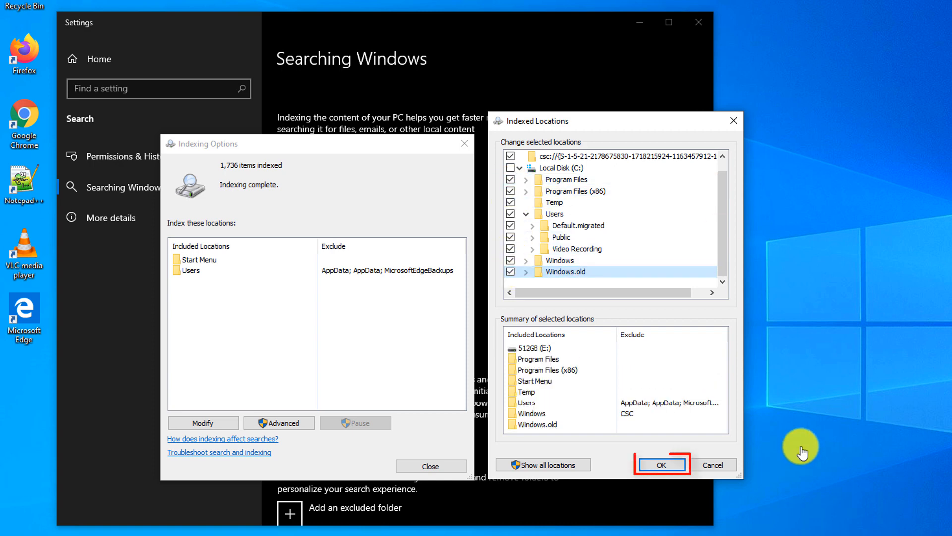
{"action": "left_click", "coordinate": [665, 465]}
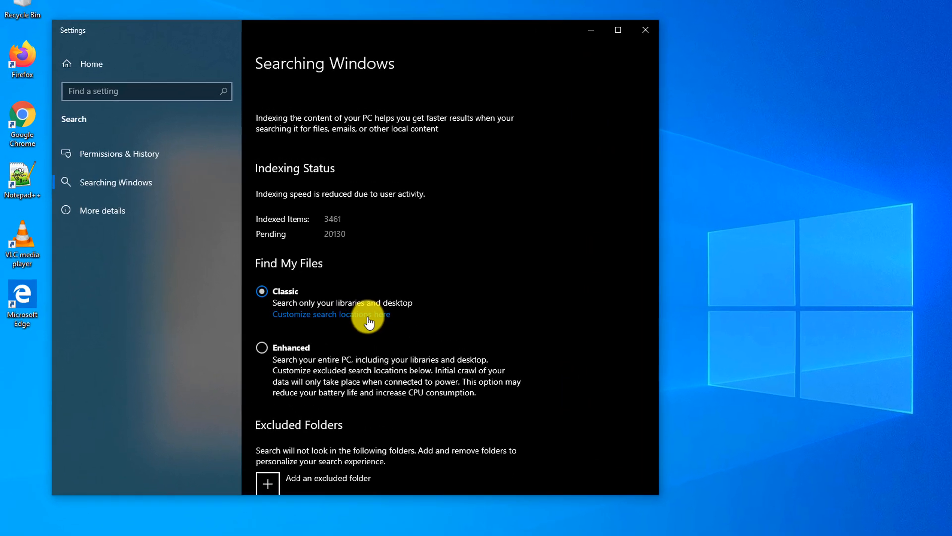
Open the advanced indexing options from the Classic search locations and set the 001 file type to Index Properties and File Contents
{"action": "left_click", "coordinate": [368, 317]}
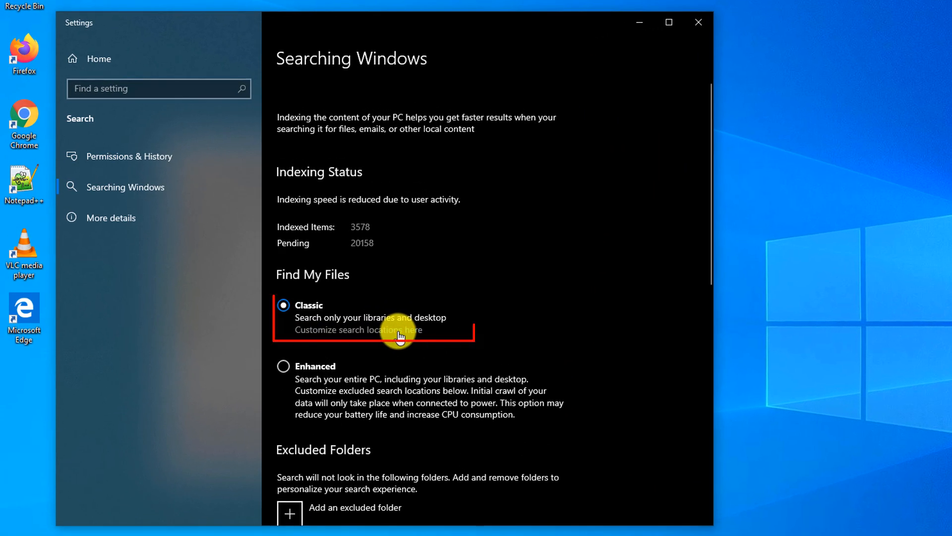
{"action": "left_click", "coordinate": [361, 329]}
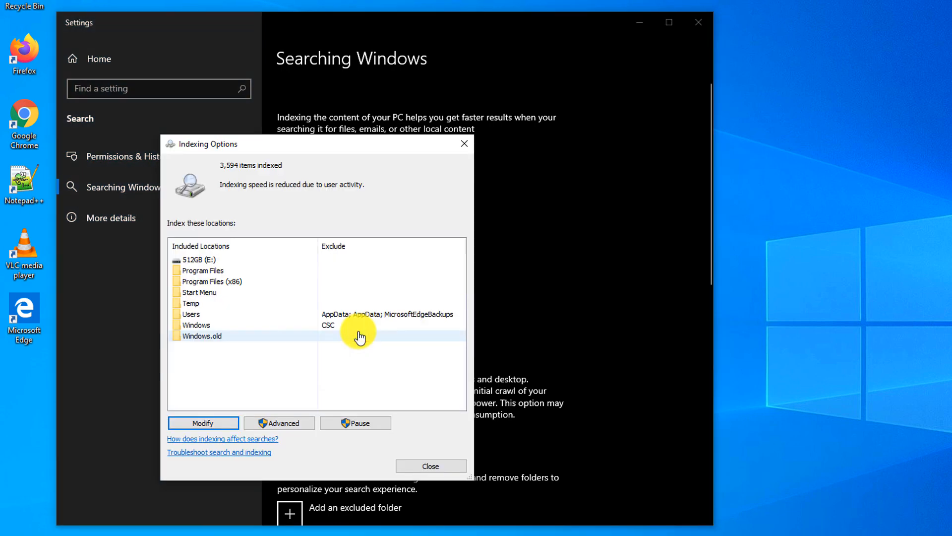
{"action": "left_click", "coordinate": [288, 424]}
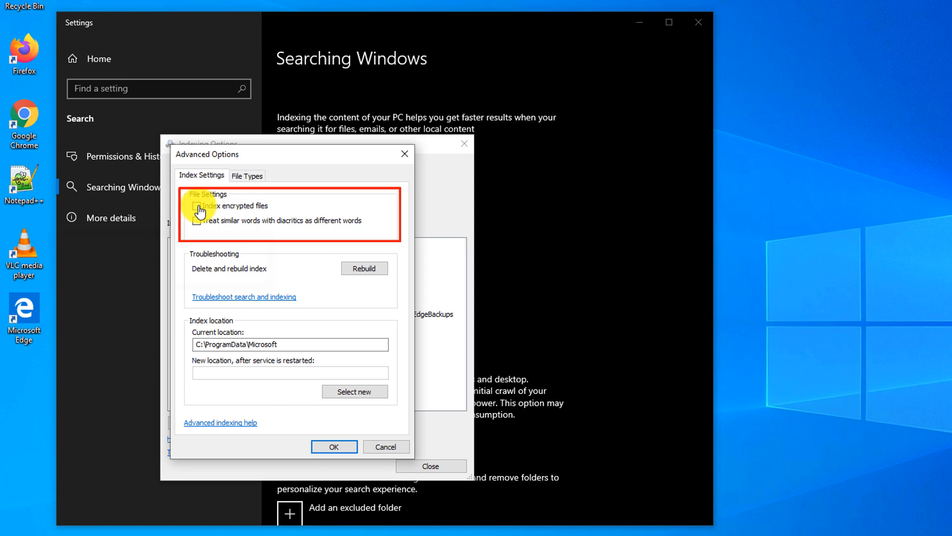
{"action": "left_click", "coordinate": [248, 176]}
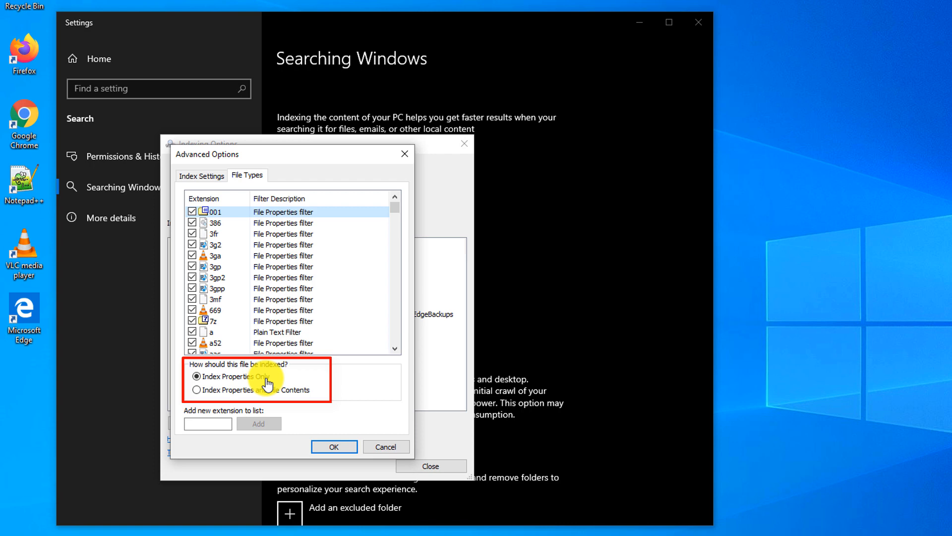
{"action": "left_click", "coordinate": [197, 389]}
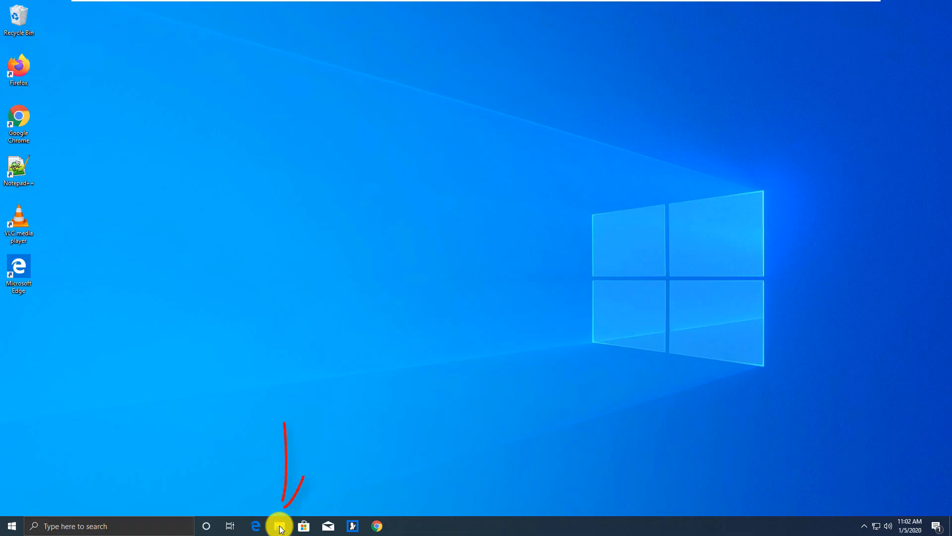
Open the Documents folder in File Explorer to view how its file name is displayed
{"action": "left_click", "coordinate": [280, 528]}
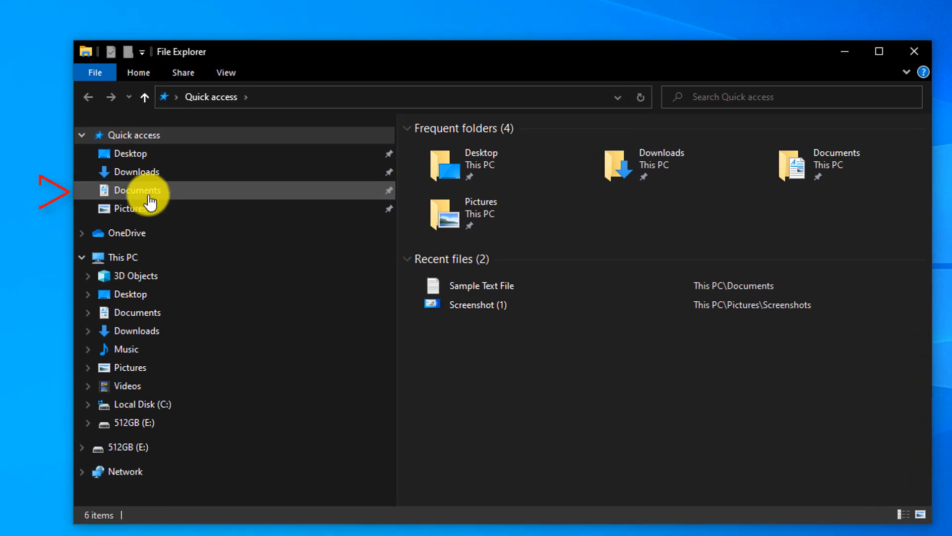
{"action": "left_click", "coordinate": [179, 227]}
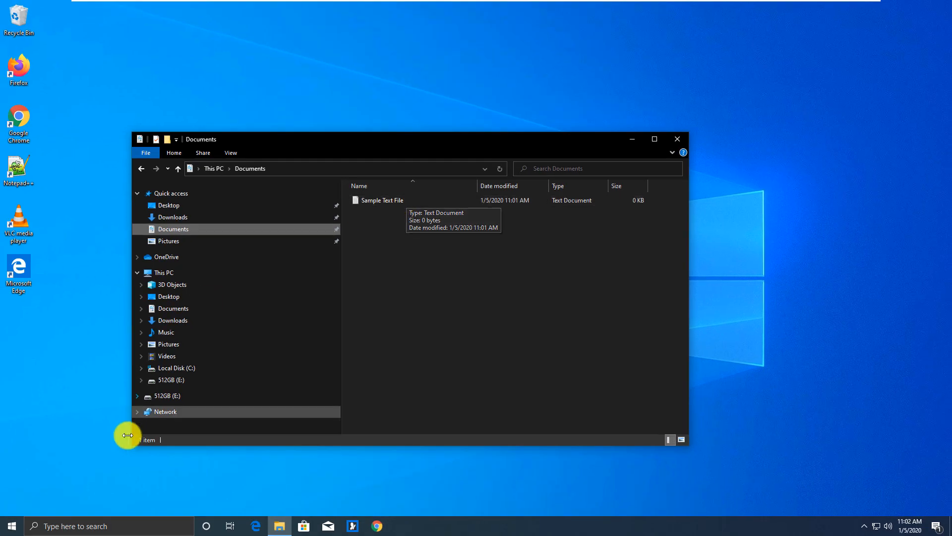
Open Windows Settings, search for show file and open the File Explorer options for showing file extensions
{"action": "left_click", "coordinate": [49, 525]}
{"action": "type", "text": "sett"}
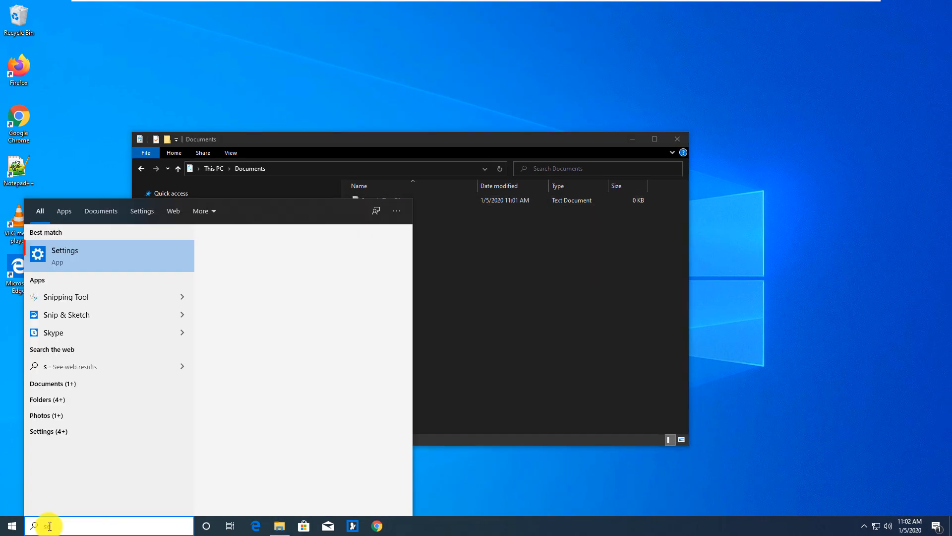
{"action": "left_click", "coordinate": [70, 254]}
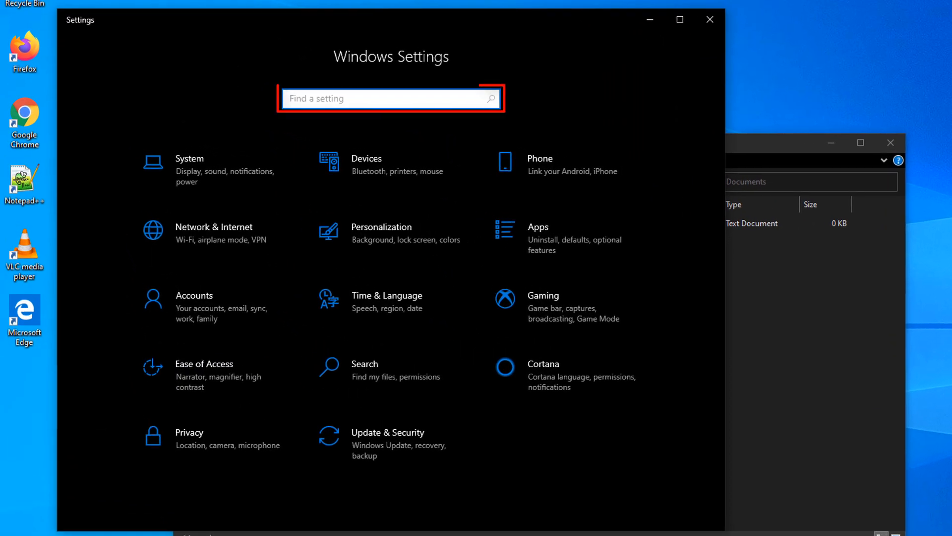
{"action": "left_click", "coordinate": [298, 97]}
{"action": "type", "text": "show file"}
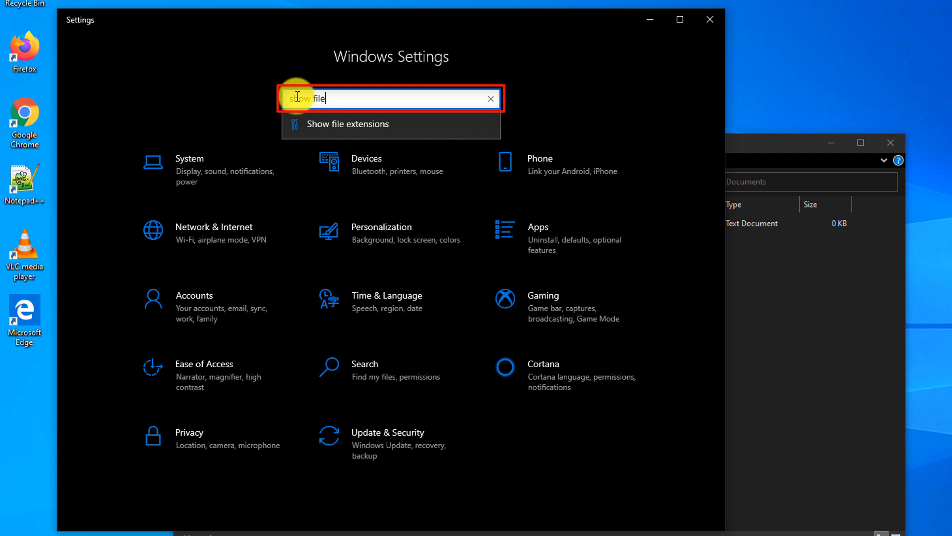
{"action": "left_click", "coordinate": [325, 129]}
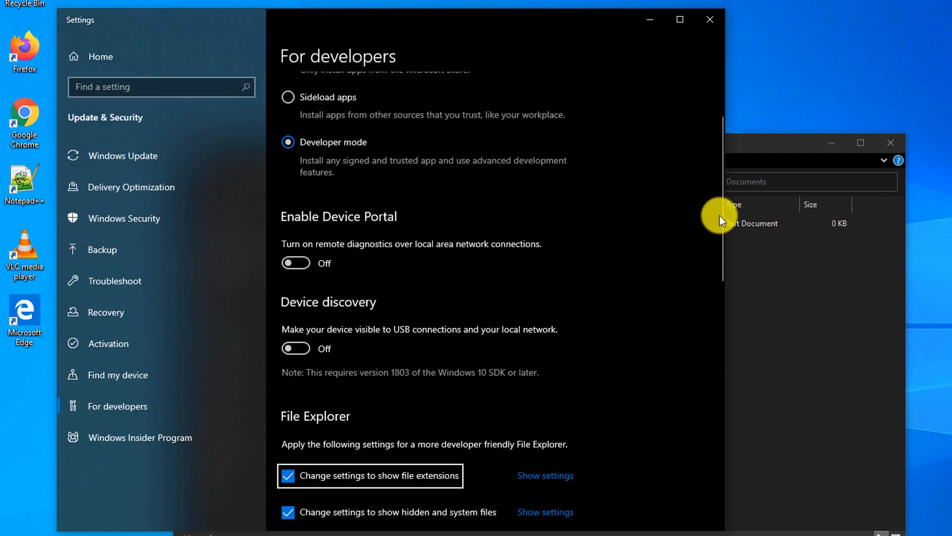
{"action": "left_click_drag", "start_coordinate": [720, 219], "coordinate": [723, 305]}
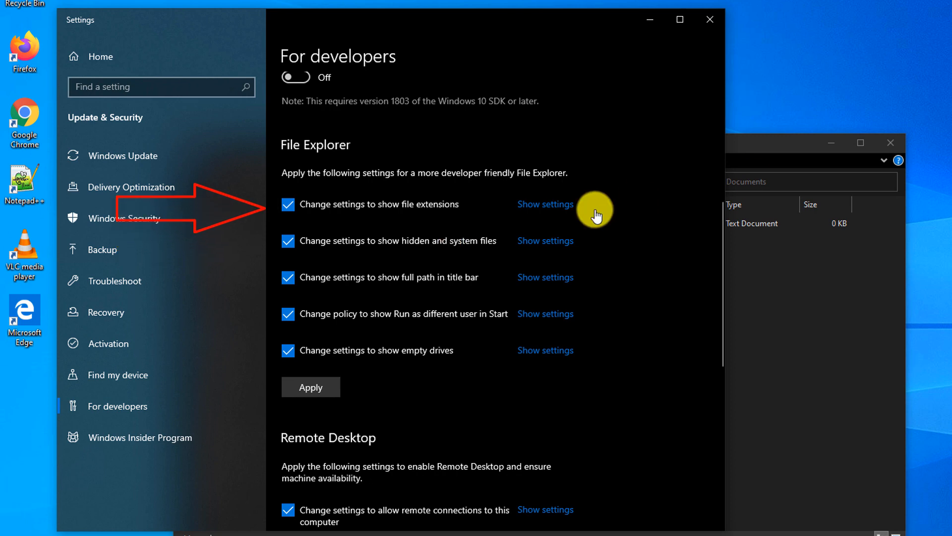
{"action": "left_click", "coordinate": [551, 207]}
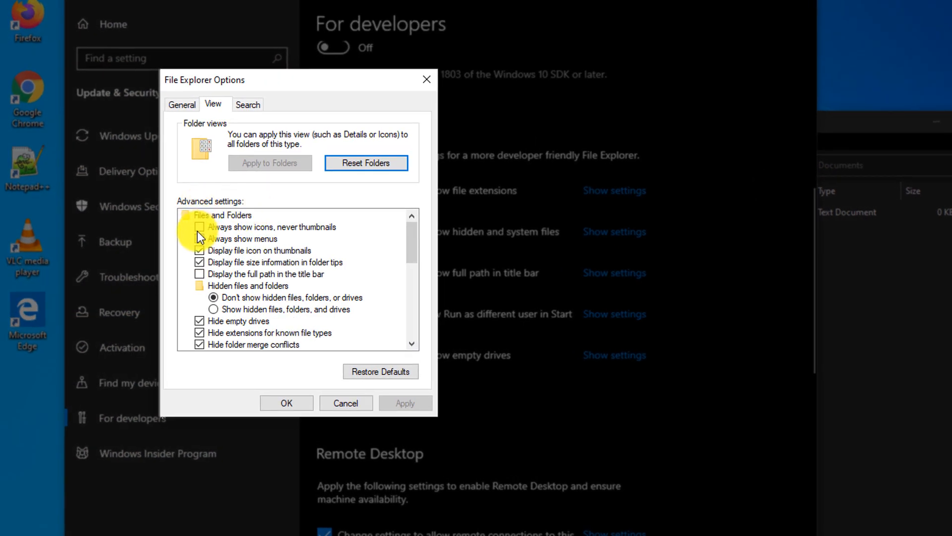
Turn off hiding of extensions for known file types and of protected operating system files, and apply the File Explorer options
{"action": "left_click", "coordinate": [198, 334]}
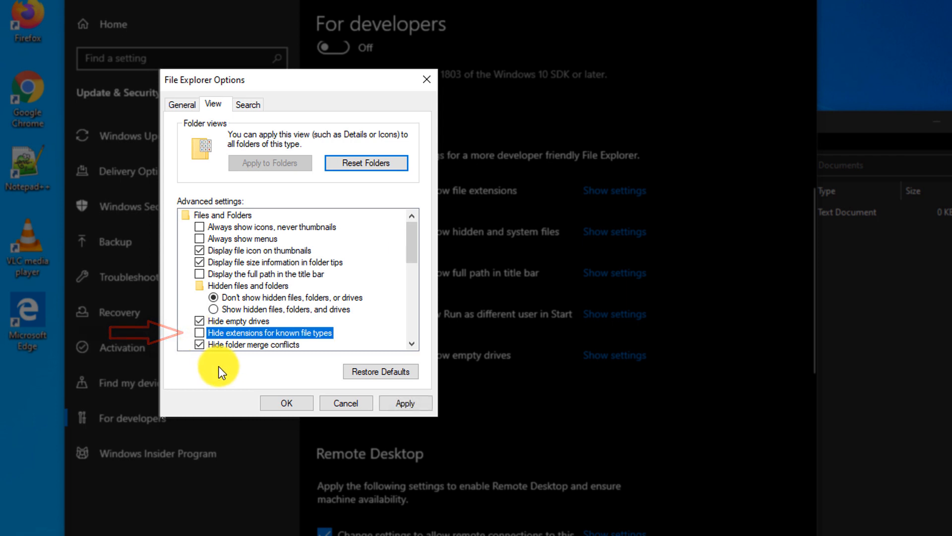
{"action": "scroll", "coordinate": [413, 257], "scroll_direction": "down", "scroll_amount": 1}
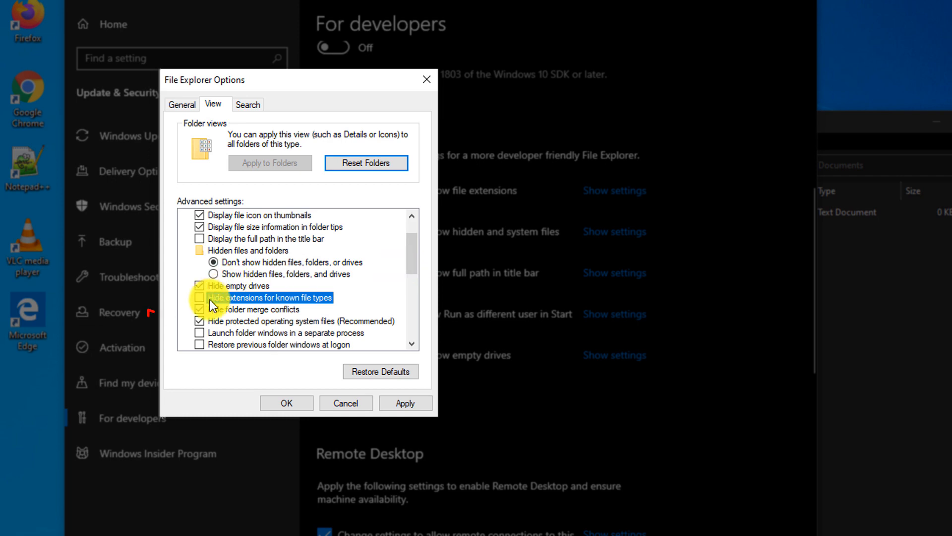
{"action": "left_click", "coordinate": [200, 321]}
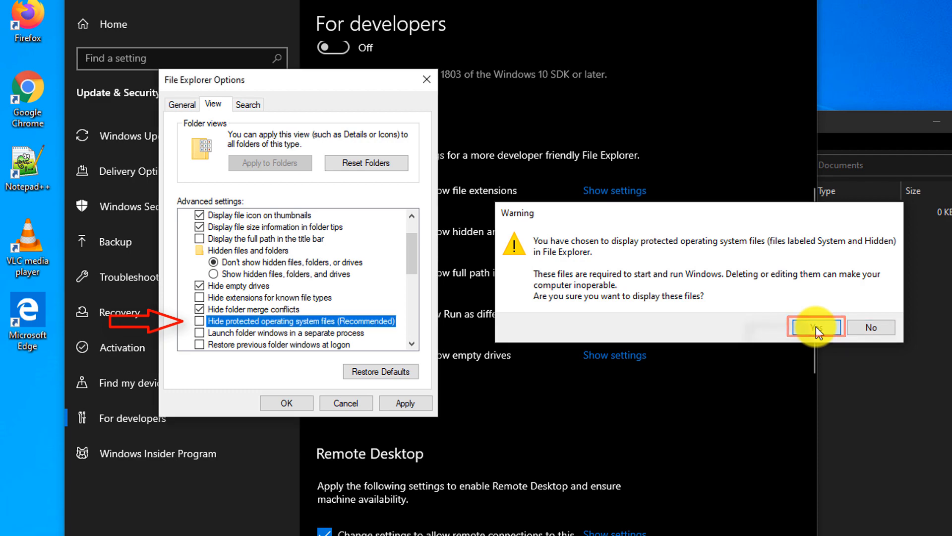
{"action": "left_click", "coordinate": [816, 328]}
{"action": "left_click", "coordinate": [404, 403]}
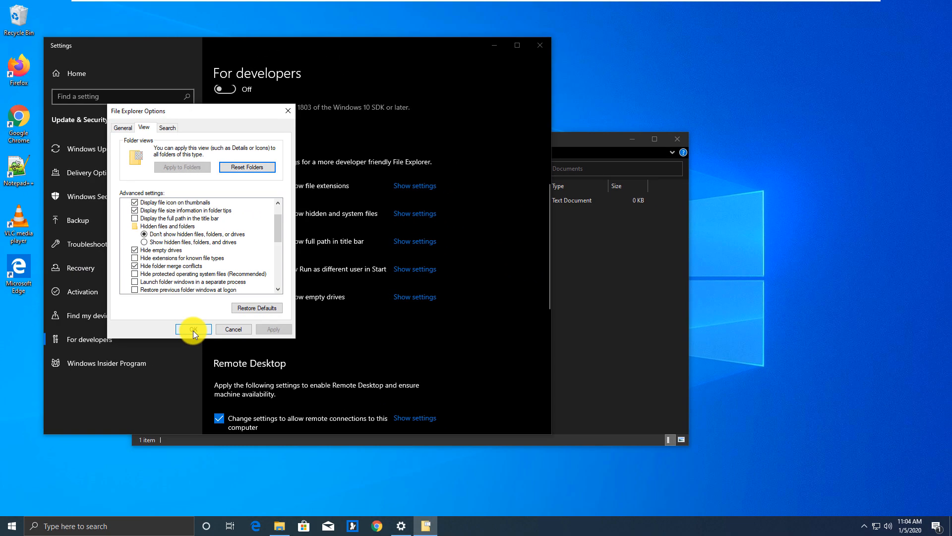
{"action": "left_click", "coordinate": [281, 398]}
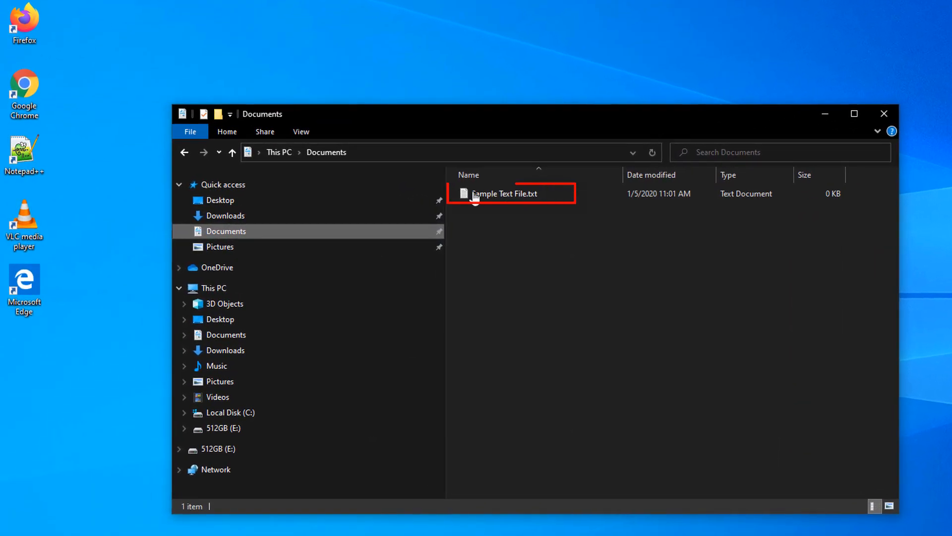
Open Local Disk (C:) in File Explorer to view its contents
{"action": "left_click", "coordinate": [247, 415]}
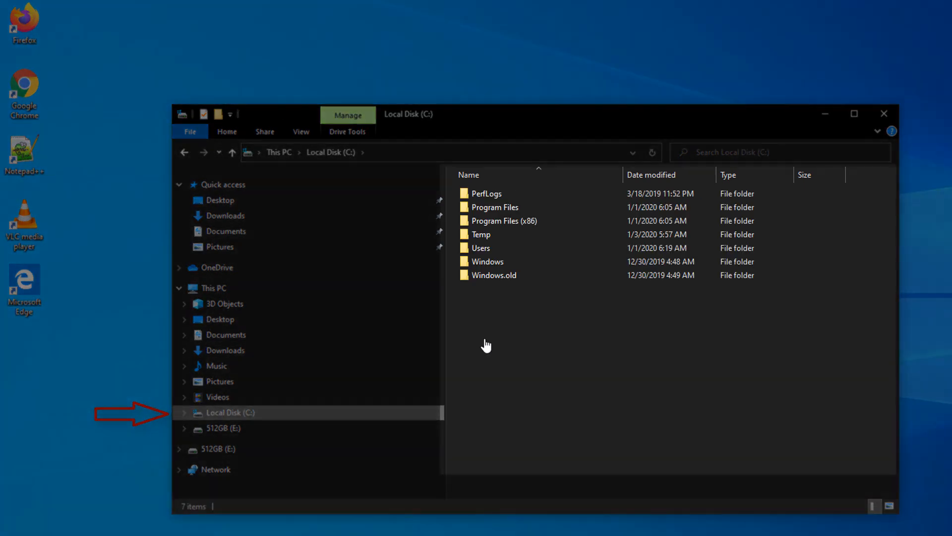